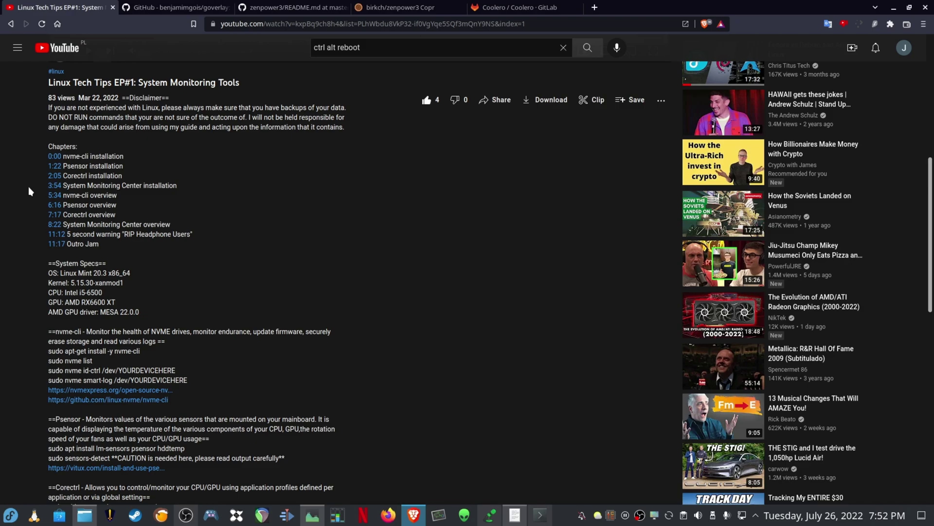
# Read through the goverlay README's Installation, Source and Running sections on GitHub.
pyautogui.click(164, 7)
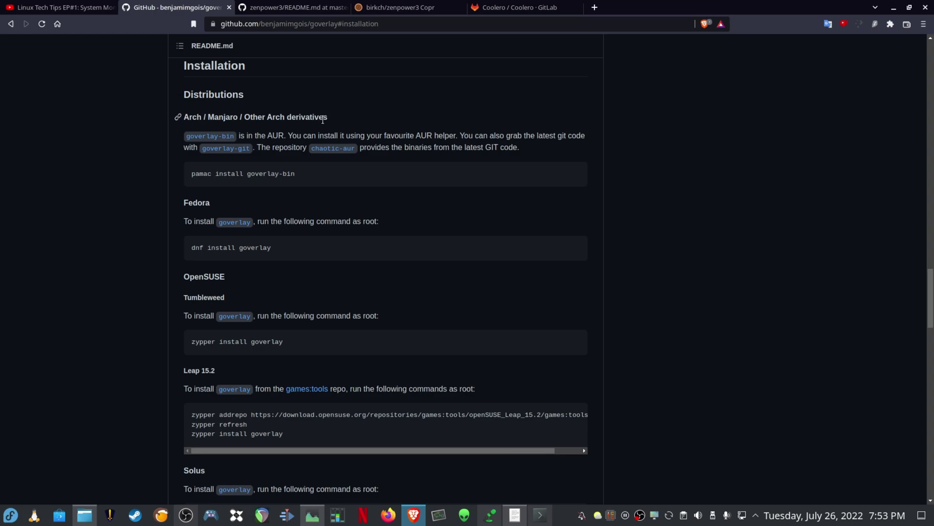
pyautogui.scroll(-3, 341, 127)
pyautogui.scroll(-6, 407, 157)
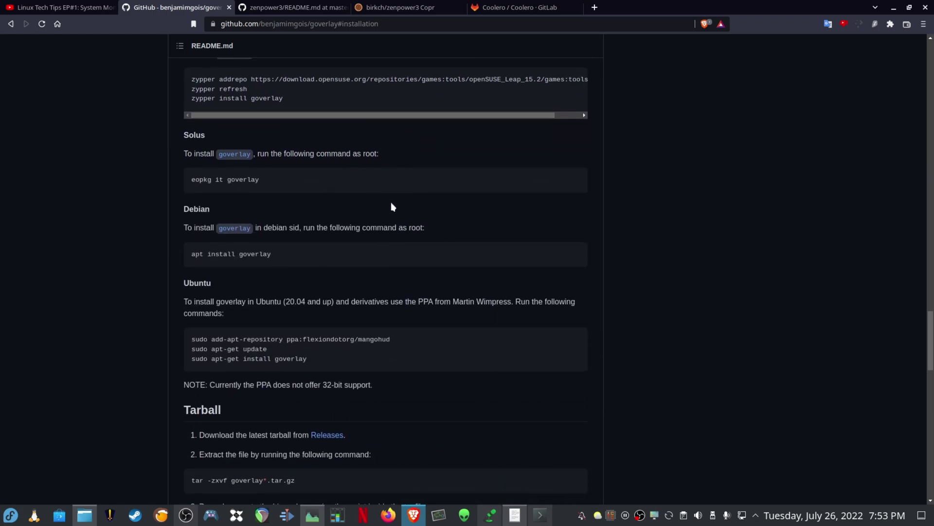
pyautogui.scroll(-4, 388, 214)
pyautogui.scroll(-3, 404, 241)
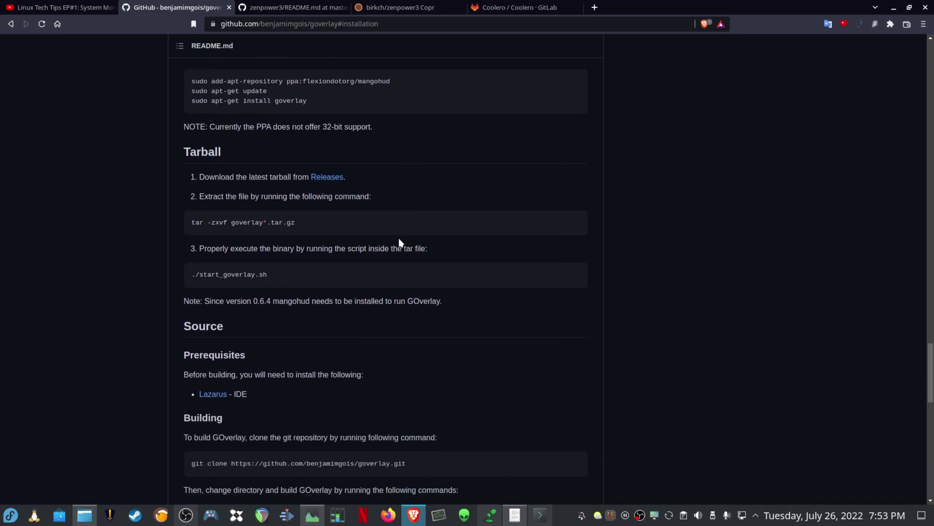
pyautogui.scroll(-7, 420, 214)
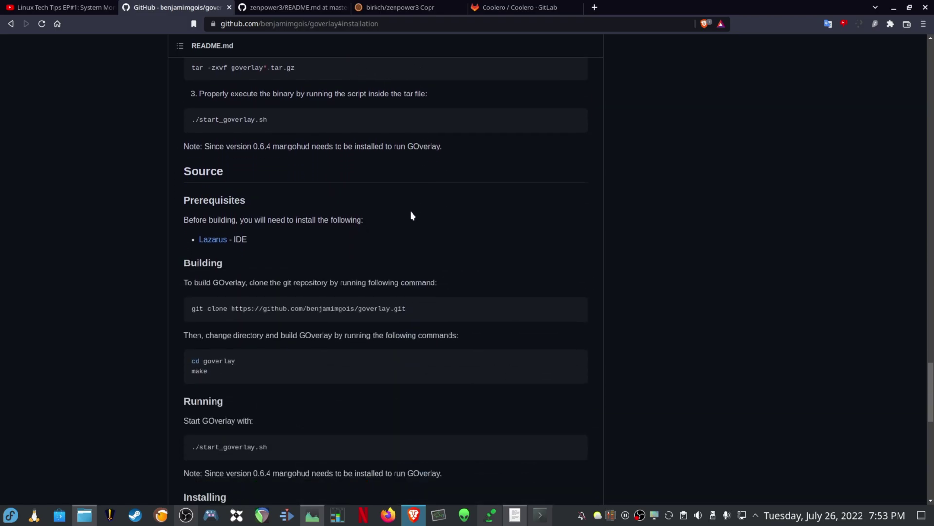
pyautogui.scroll(-1, 410, 211)
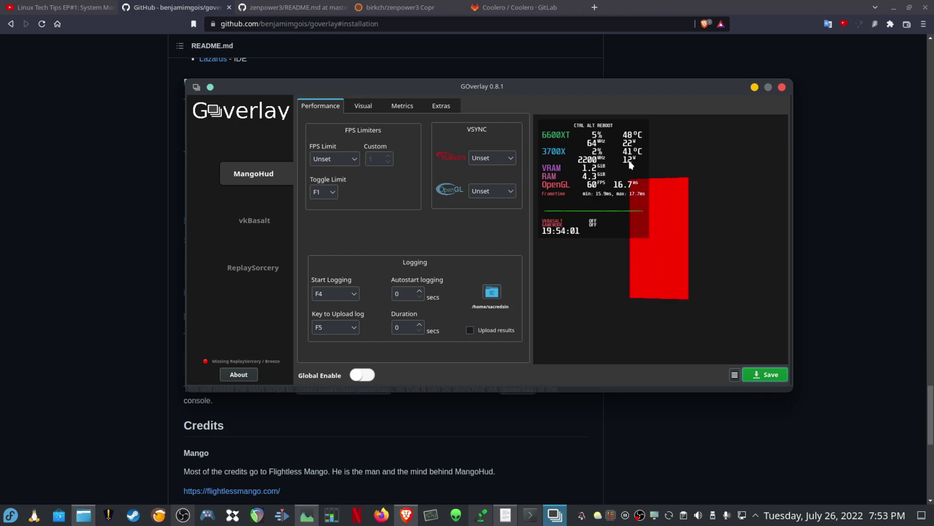
# Show GOverlay's MangoHud Visual settings, then its Metrics list of GPU and CPU readings.
pyautogui.click(360, 110)
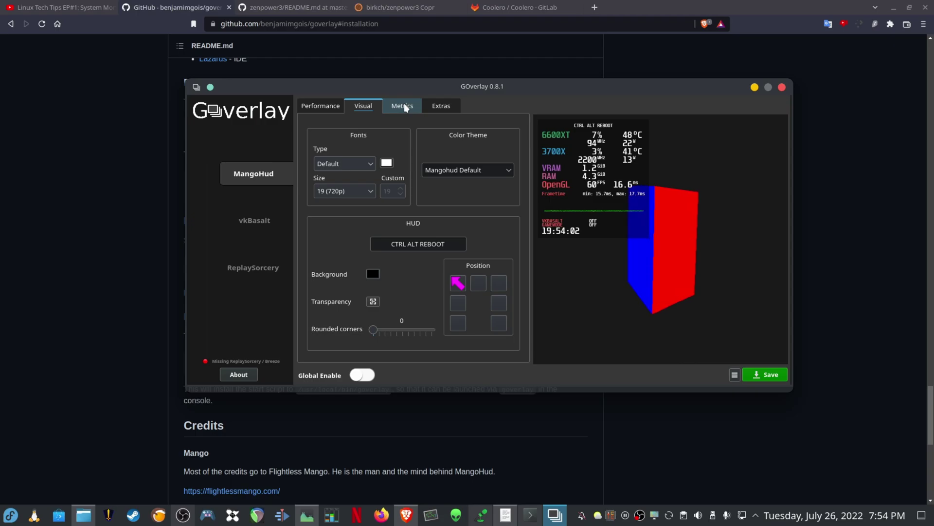
pyautogui.click(404, 104)
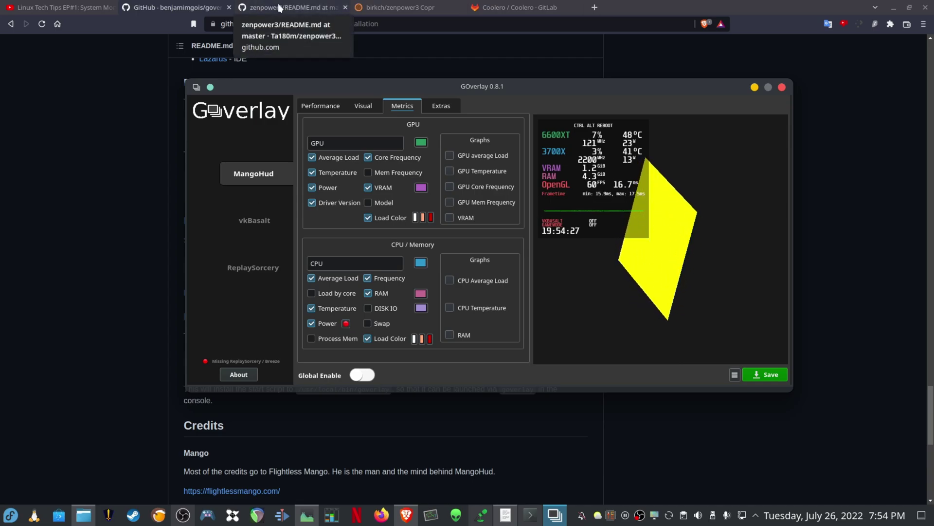
# Review the zenpower3 README's Ubuntu, Arch and Fedora 35+ installation instructions, then its Copr page.
pyautogui.click(277, 7)
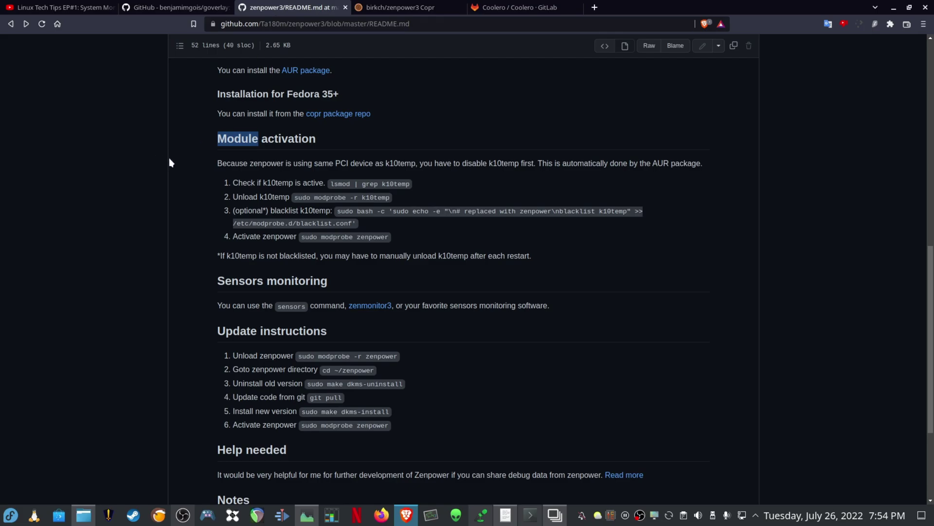
pyautogui.click(191, 153)
pyautogui.scroll(3, 191, 166)
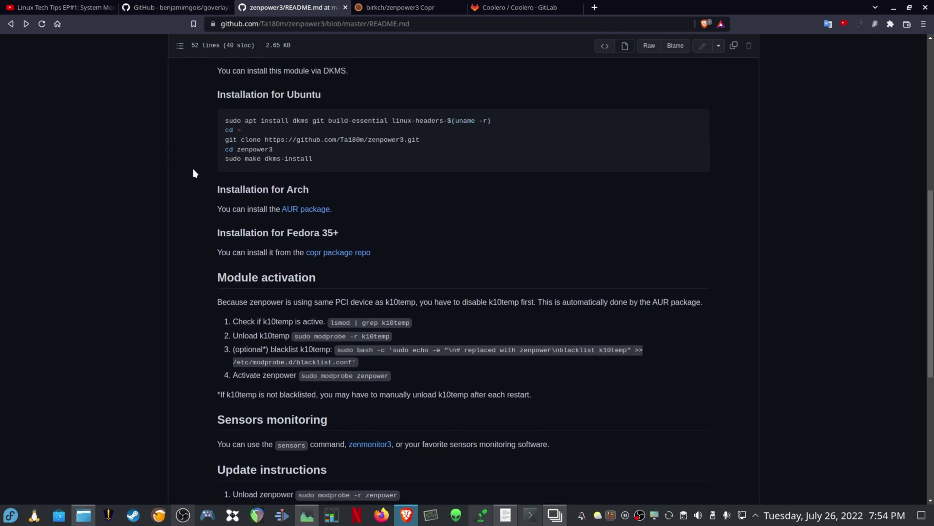
pyautogui.scroll(4, 193, 168)
pyautogui.scroll(-3, 194, 198)
pyautogui.scroll(-1, 194, 197)
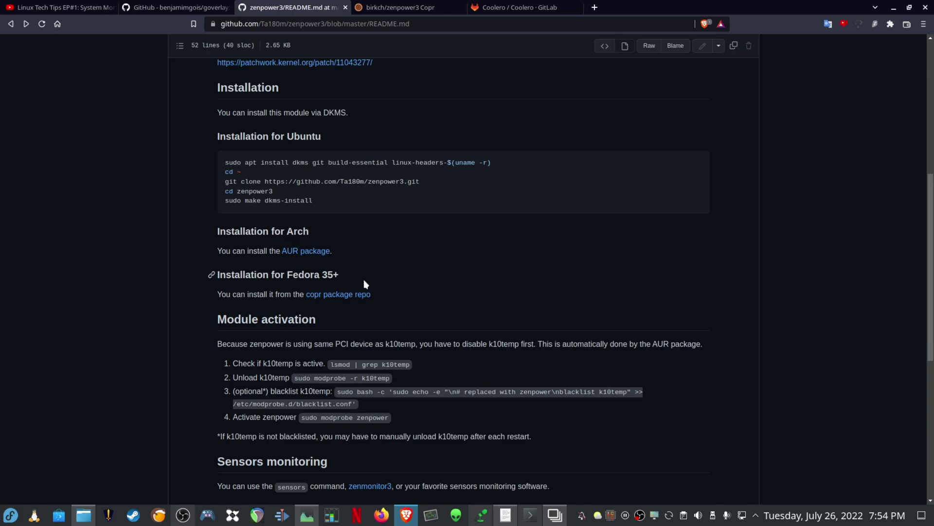
pyautogui.click(393, 9)
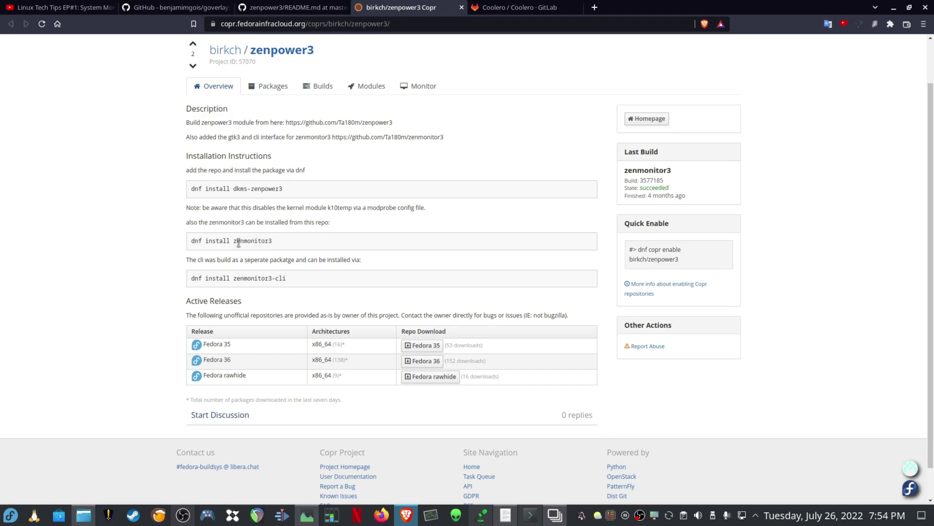
# Highlight 'zenmonitor' in the Copr dnf install command and open a fish terminal.
pyautogui.moveTo(234, 241); pyautogui.dragTo(272, 246)
pyautogui.click(433, 516)
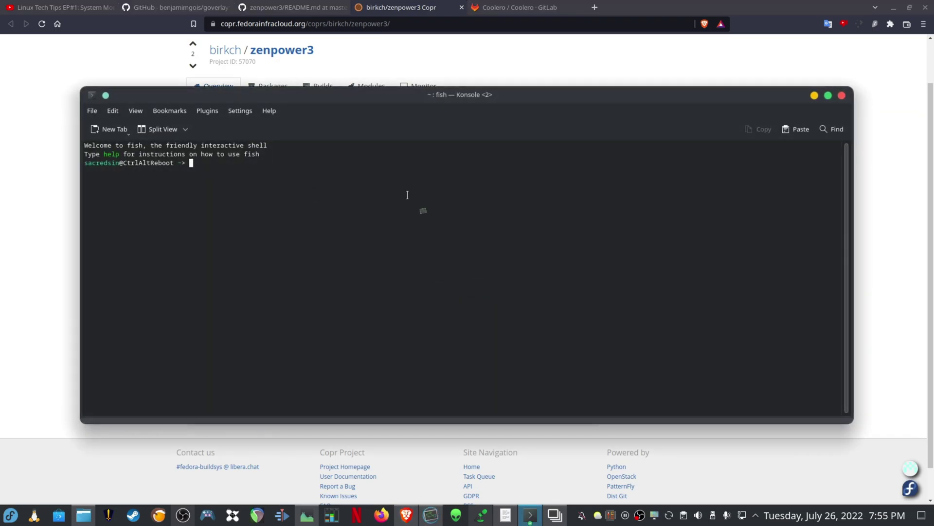
# Launch zenmonitor from fish, then move and enlarge the Zenmonitor3 readings window.
pyautogui.write('zenmonitor')
pyautogui.press('Return')
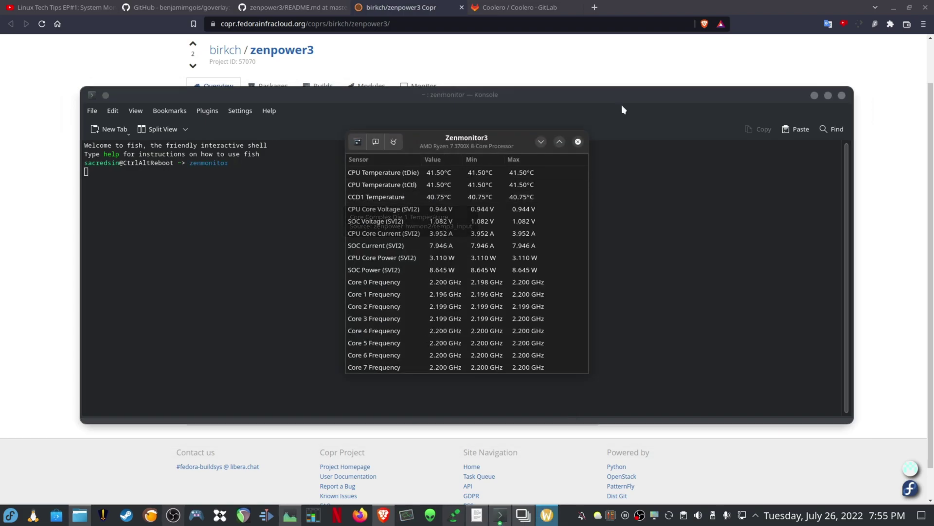
pyautogui.moveTo(502, 138); pyautogui.dragTo(437, 69)
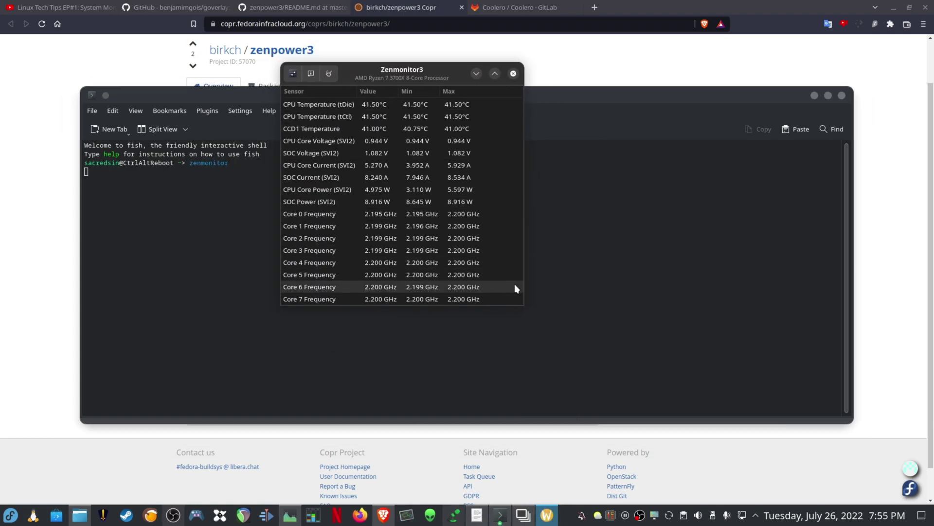
pyautogui.moveTo(524, 302); pyautogui.dragTo(562, 322)
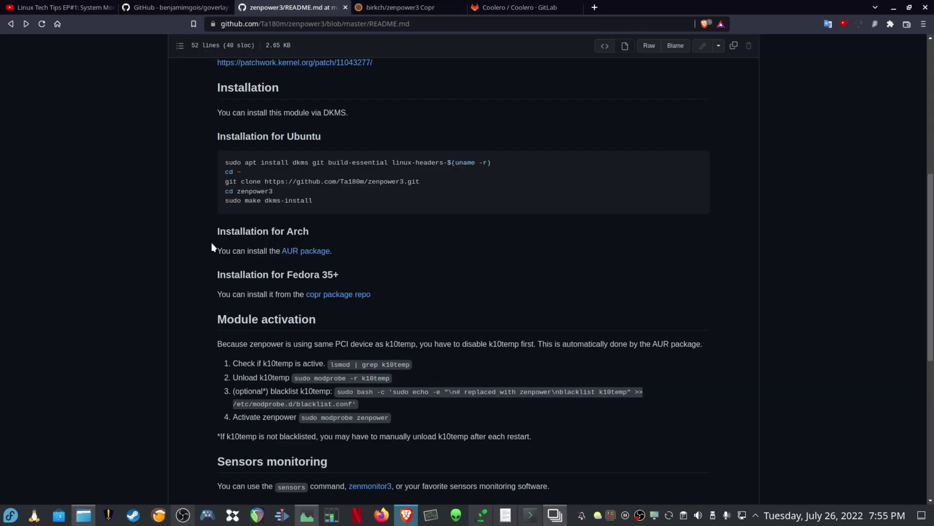
# Scroll the zenpower3 README down to its six-step update instructions.
pyautogui.scroll(-3, 229, 243)
pyautogui.scroll(-2, 248, 243)
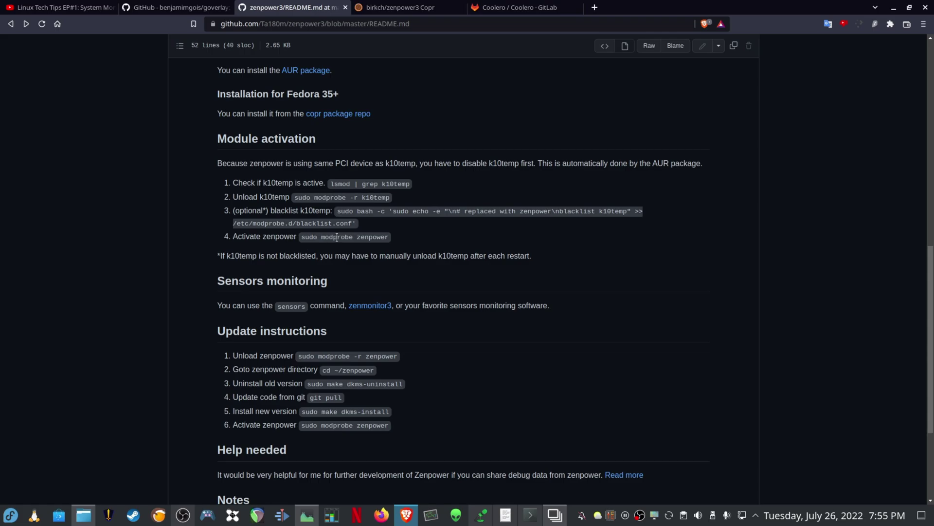
pyautogui.scroll(-1, 414, 258)
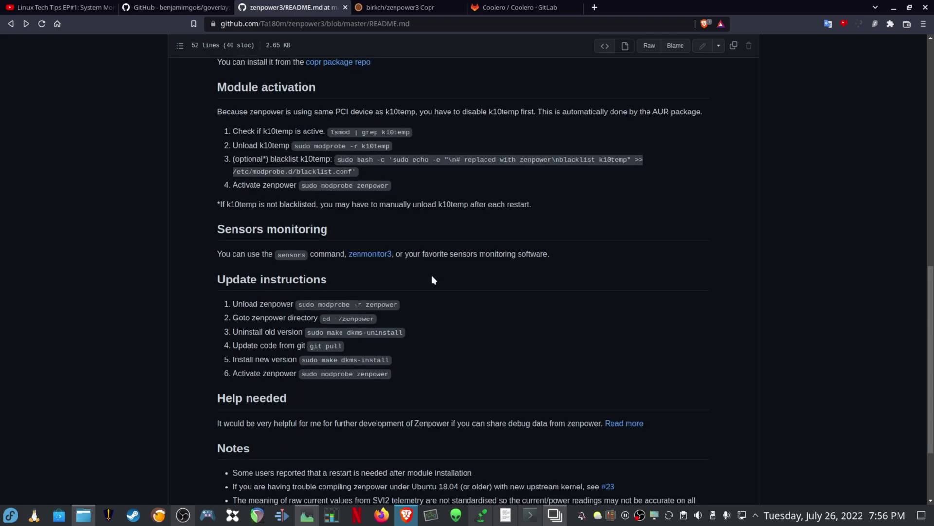
# Run sensors in a new Konsole and scroll through the voltage, fan and temperature readings.
pyautogui.hotkey('ctrl', 'alt', 't')
pyautogui.write('sensors')
pyautogui.press('Return')
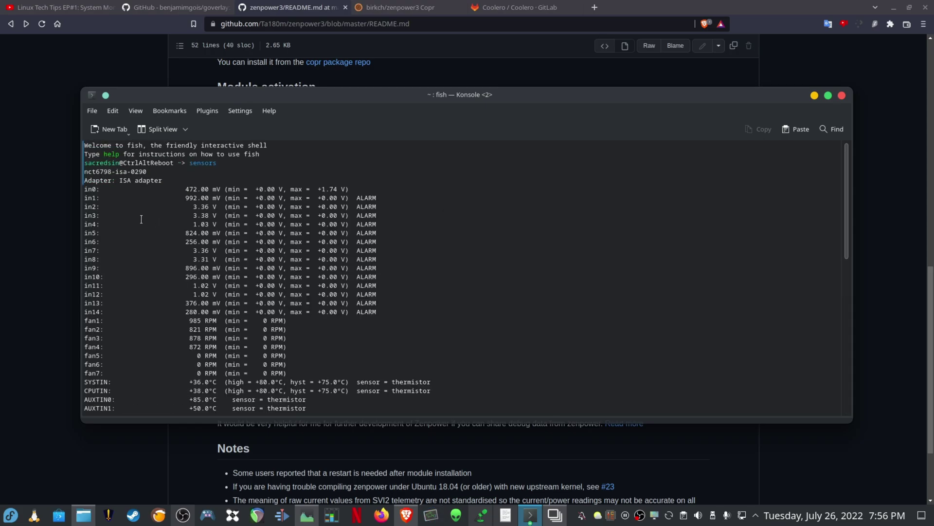
pyautogui.scroll(-6, 165, 205)
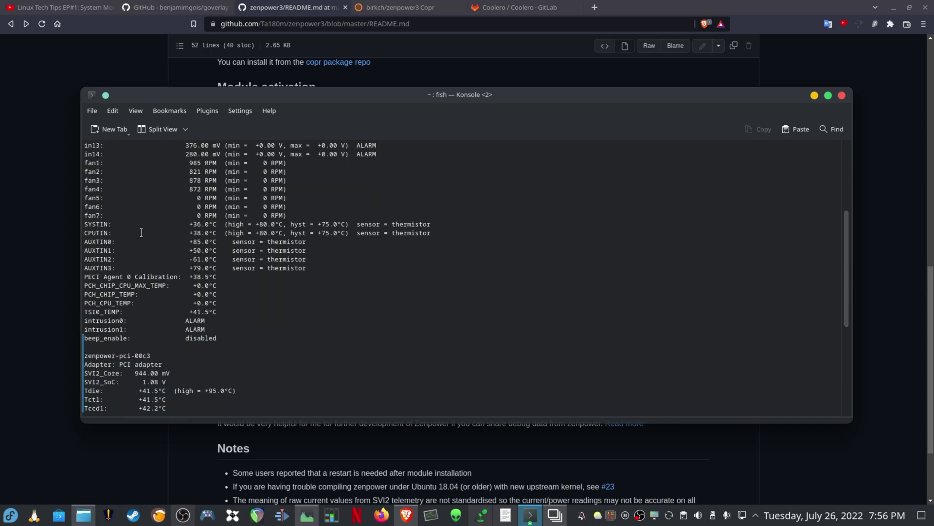
pyautogui.scroll(-5, 150, 211)
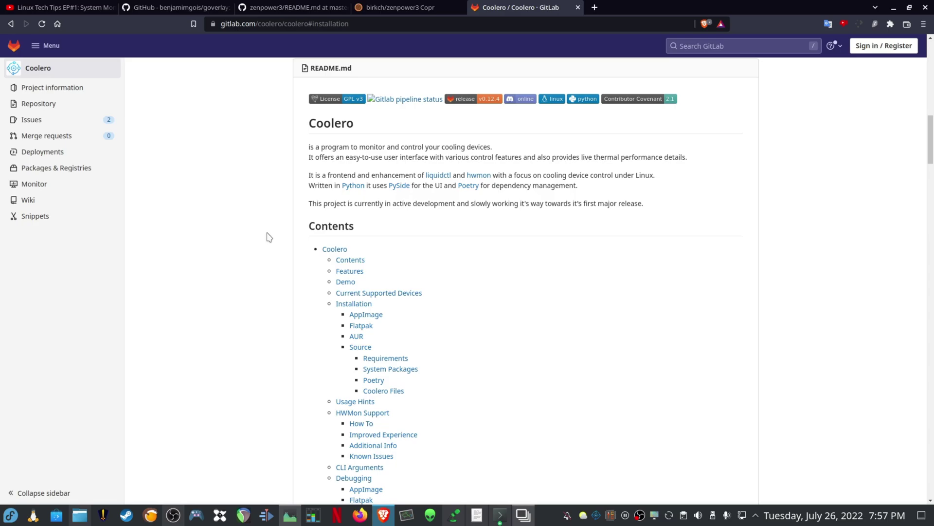
# Scroll the Coolero README past Current Supported Devices and the Installation options.
pyautogui.scroll(-10, 269, 237)
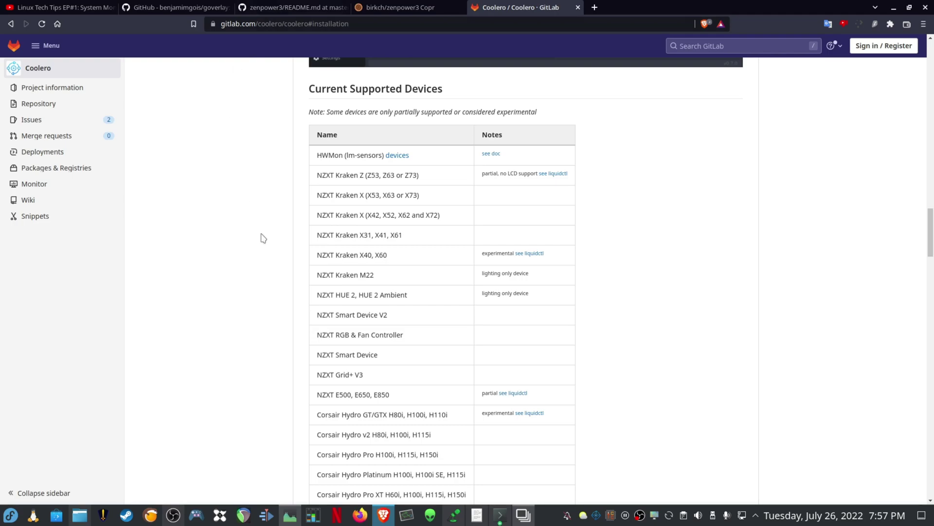
pyautogui.scroll(-4, 271, 229)
pyautogui.scroll(5, 271, 229)
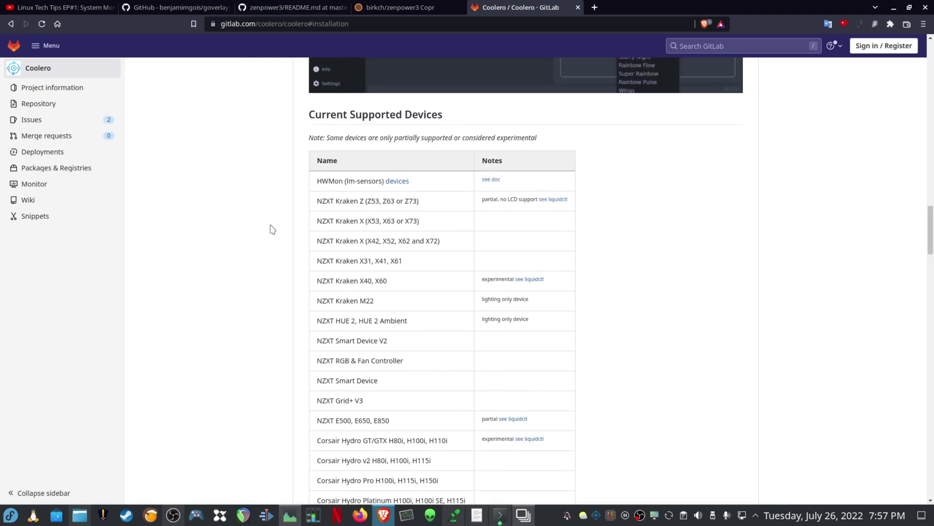
pyautogui.scroll(-3, 265, 325)
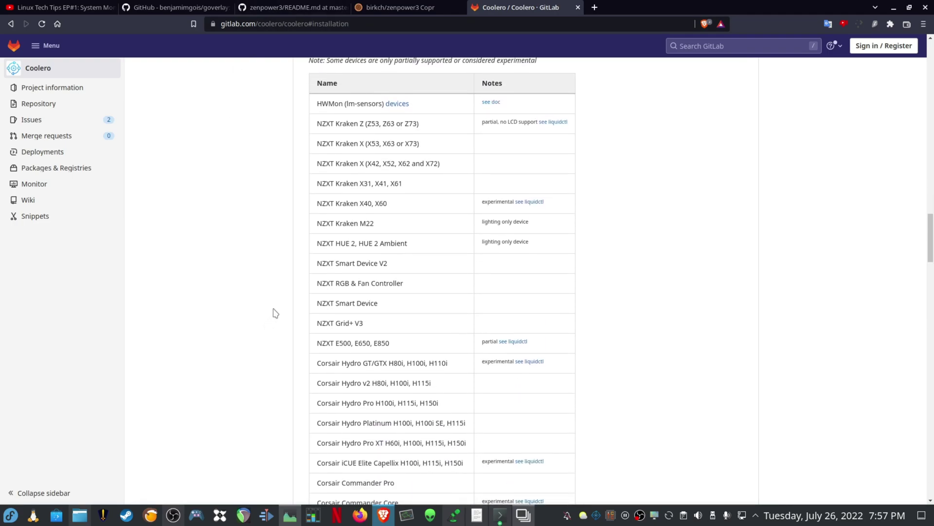
pyautogui.scroll(-12, 279, 309)
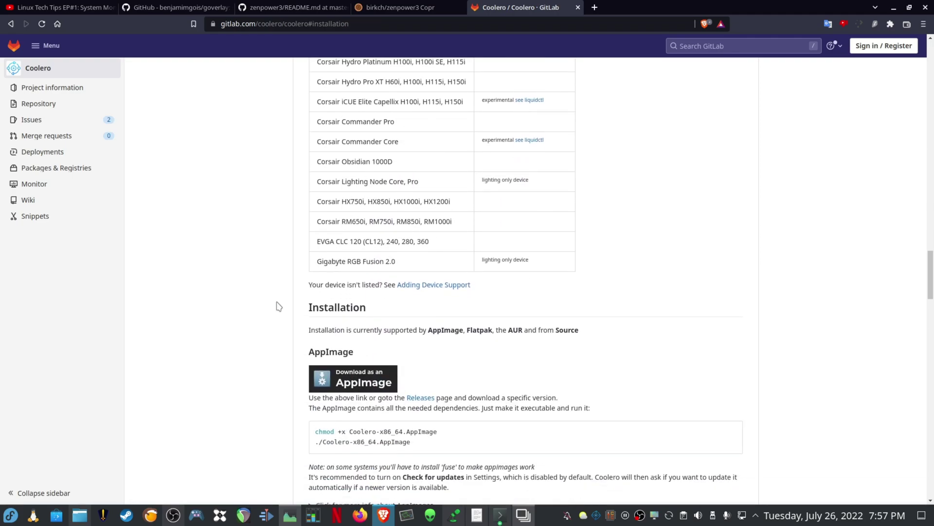
pyautogui.scroll(-3, 275, 306)
pyautogui.scroll(-5, 258, 222)
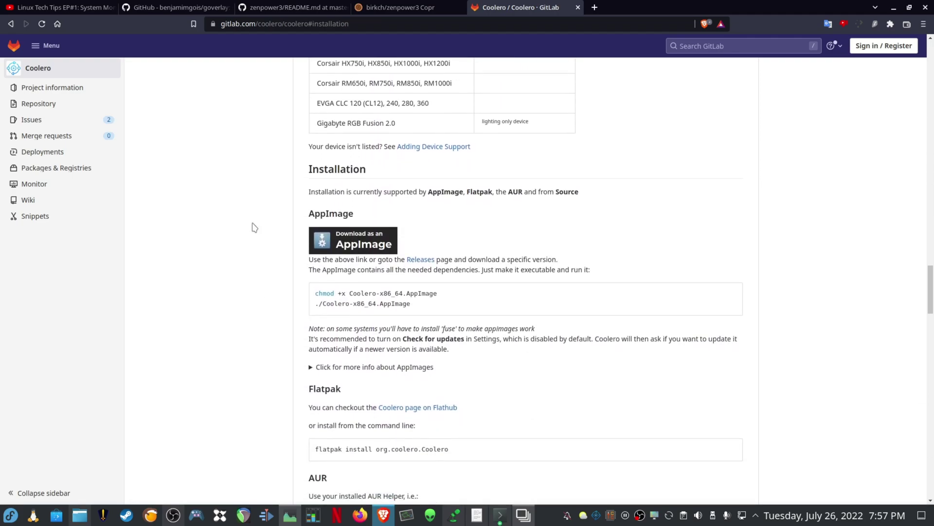
pyautogui.scroll(-5, 280, 282)
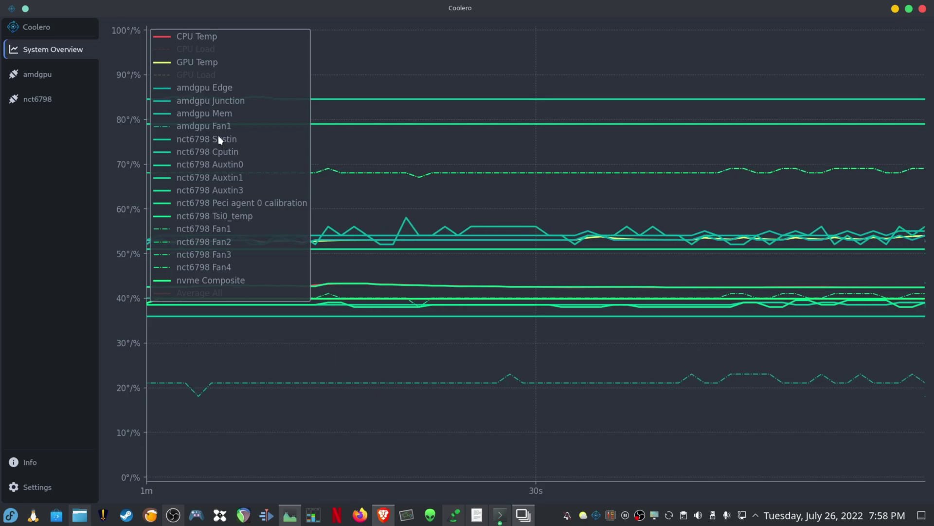
# Inspect amdgpu Fan1's Temp Source and Speed Profile lists, keeping Edge and Default.
pyautogui.hotkey('ctrl', 'Down')
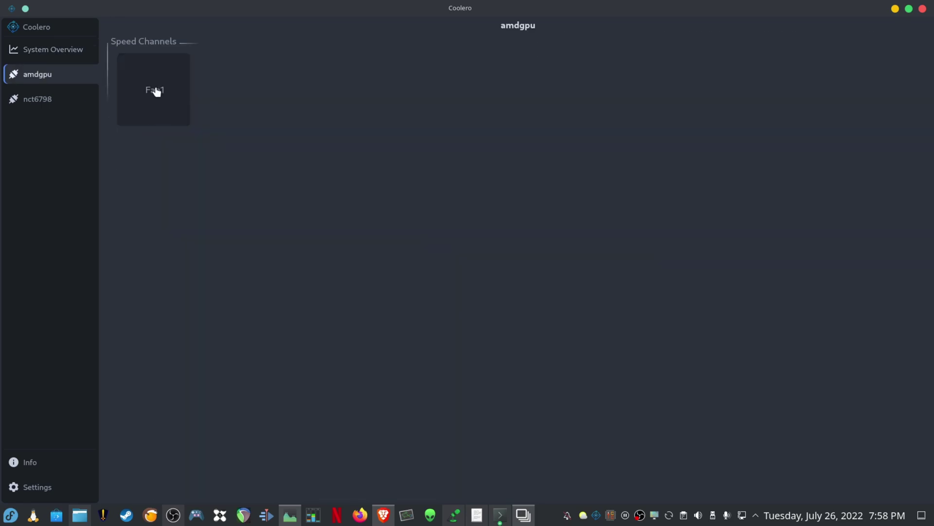
pyautogui.click(157, 91)
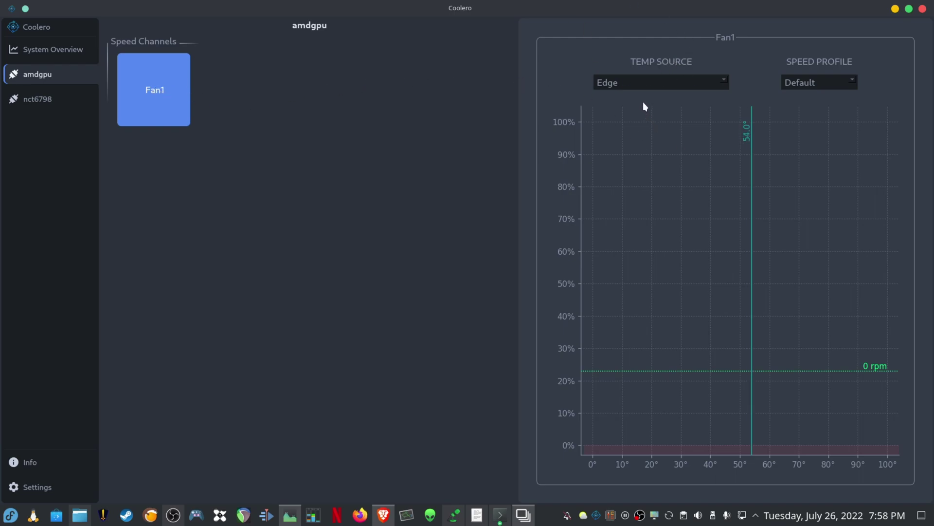
pyautogui.click(708, 80)
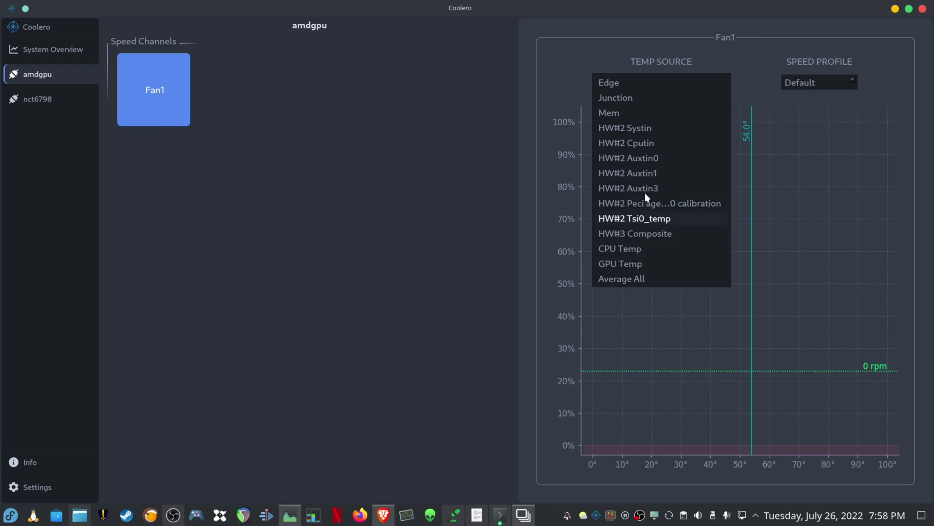
pyautogui.click(731, 51)
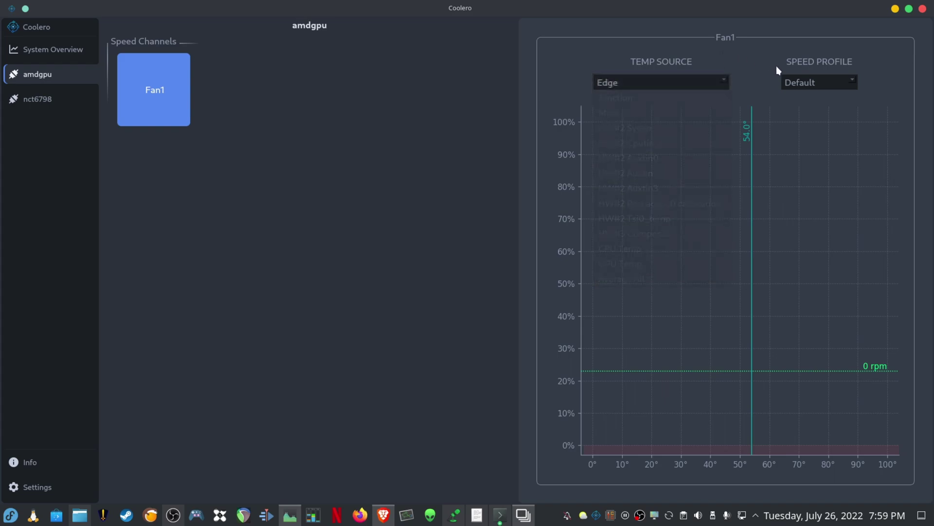
pyautogui.click(834, 80)
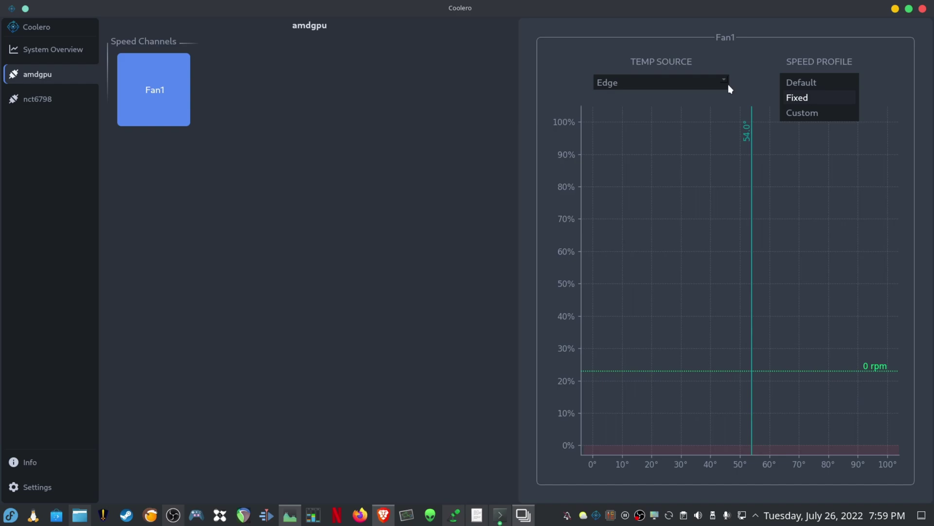
pyautogui.click(550, 63)
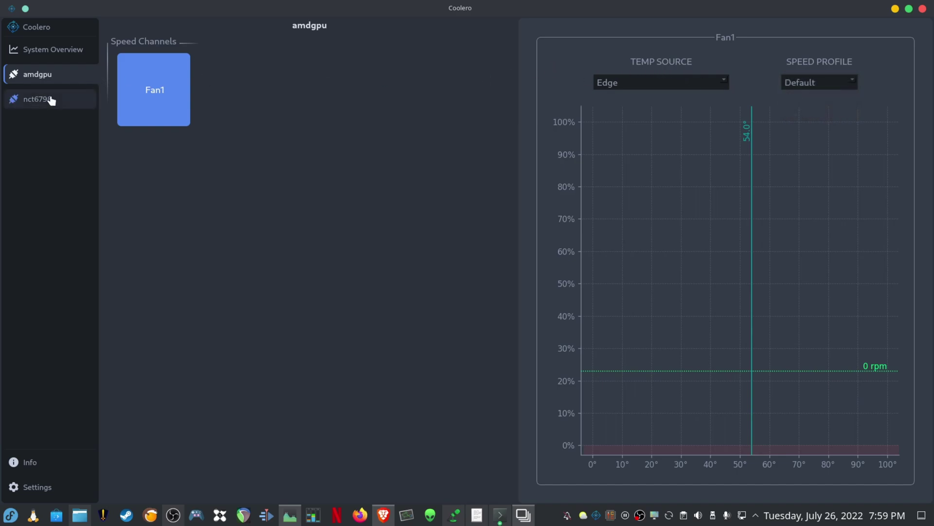
pyautogui.click(51, 101)
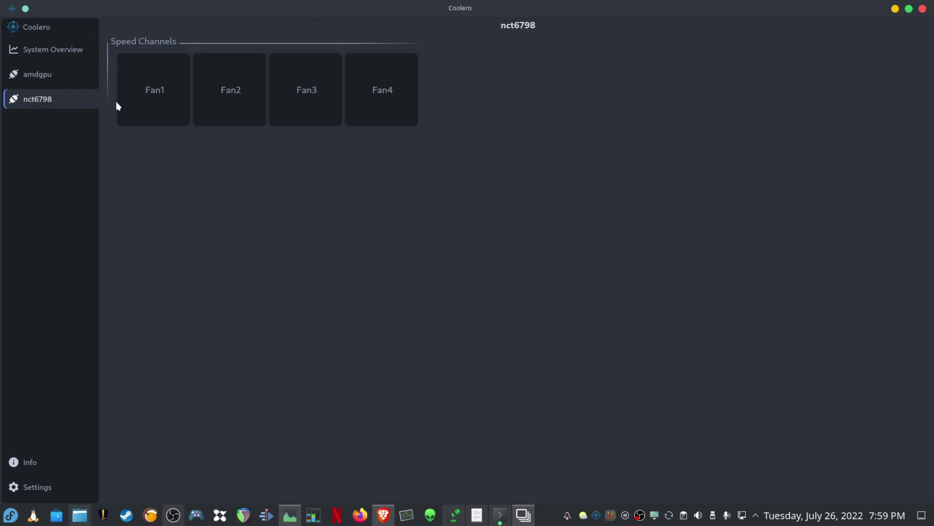
# Inspect nct6798 Fan1's temperature source list, leaving it on Systin.
pyautogui.click(155, 95)
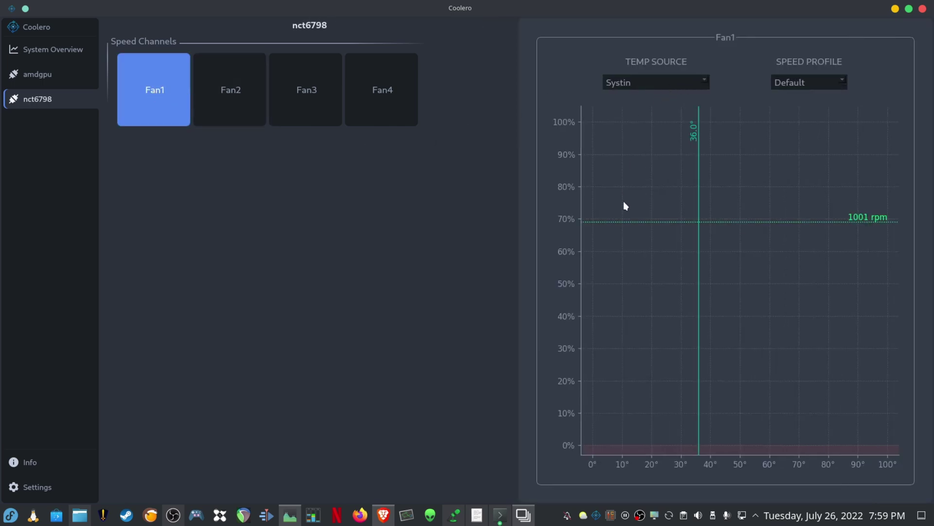
pyautogui.click(659, 83)
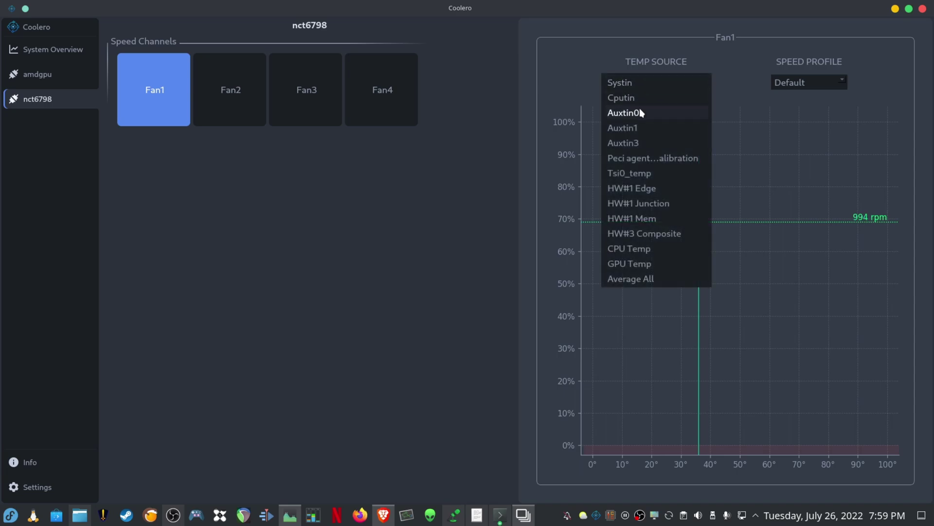
pyautogui.click(577, 60)
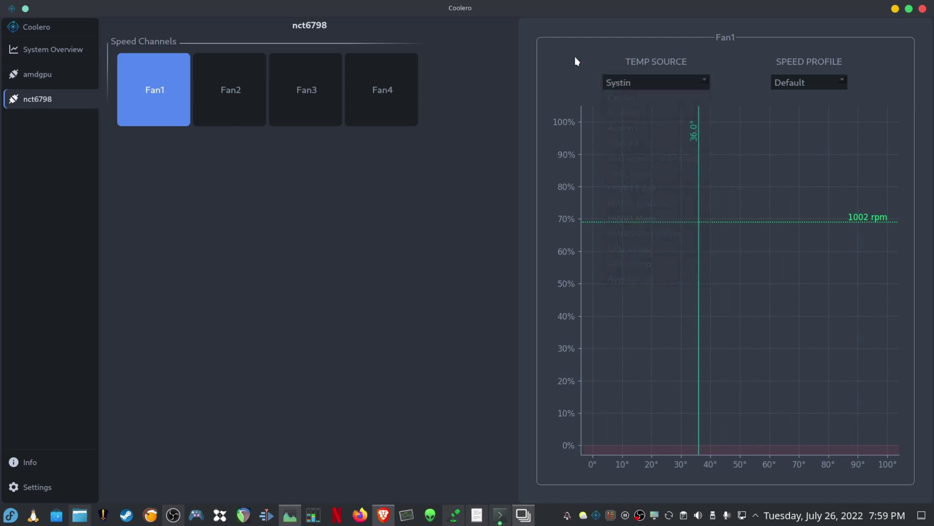
# Compare Fan2, Fan3 and Fan4 speeds, then show KDE System Monitor's Overview page.
pyautogui.click(223, 89)
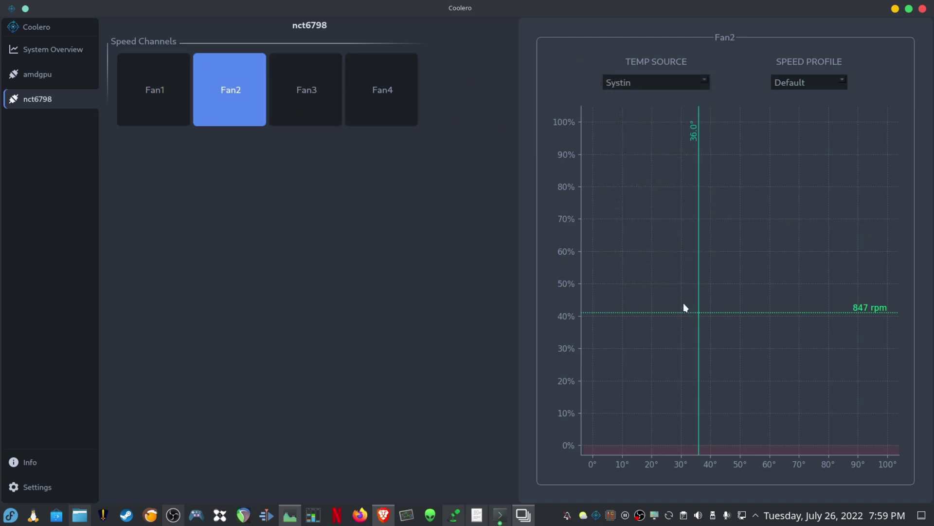
pyautogui.click(315, 92)
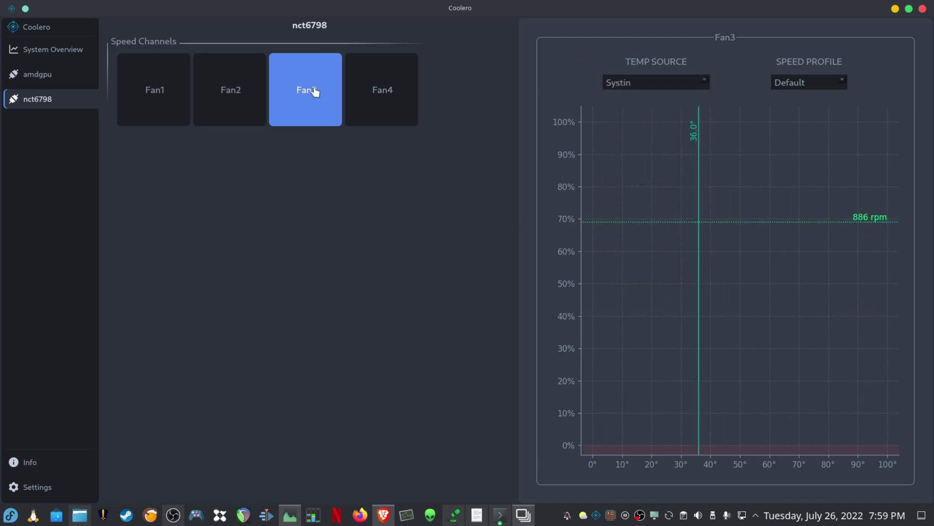
pyautogui.click(382, 95)
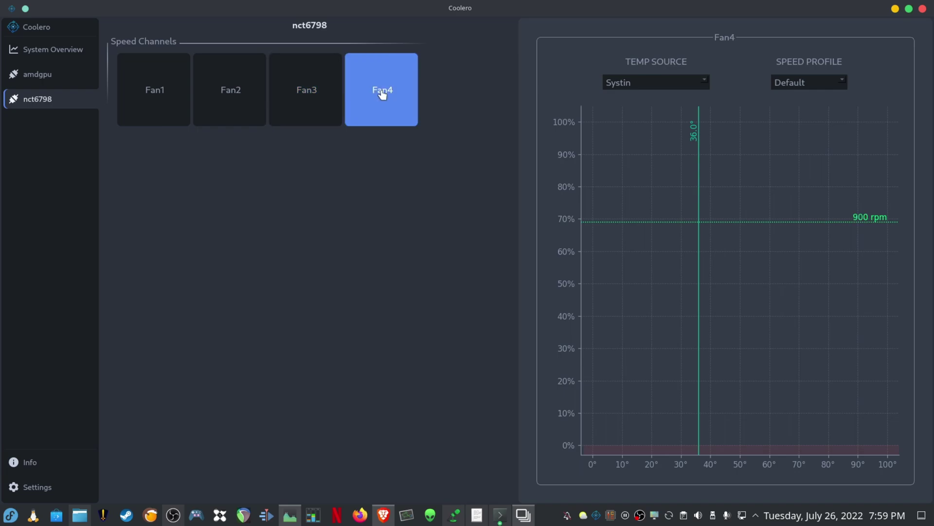
pyautogui.click(299, 98)
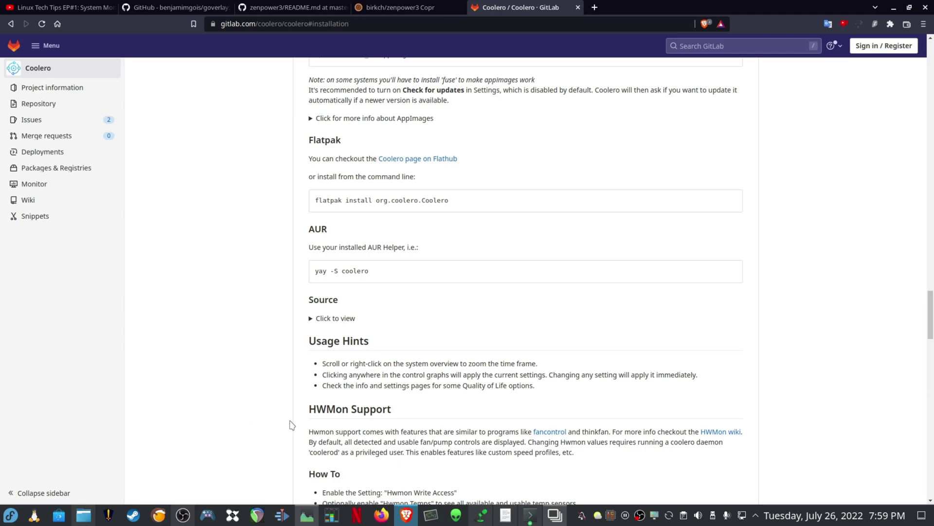
pyautogui.click(308, 515)
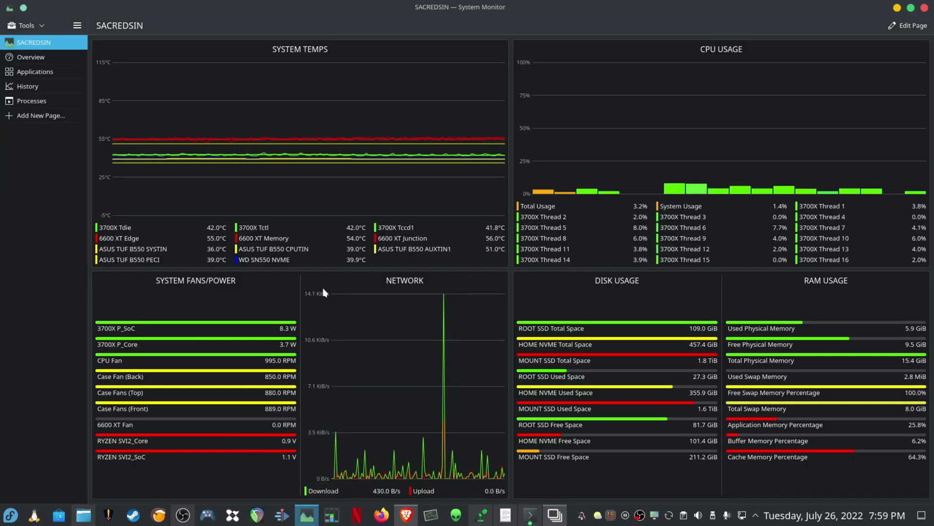
pyautogui.click(51, 58)
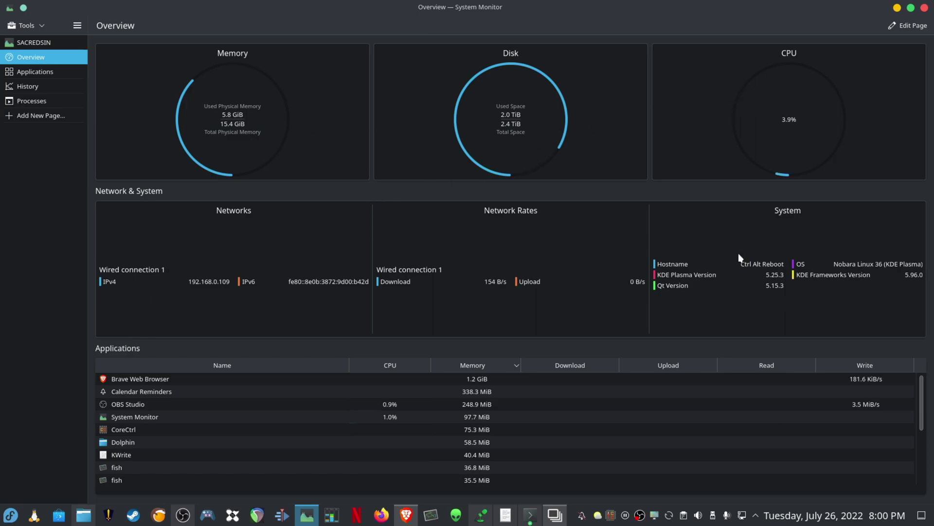
# View the Applications page, then the History page with per-core CPU, memory and network graphs.
pyautogui.click(53, 73)
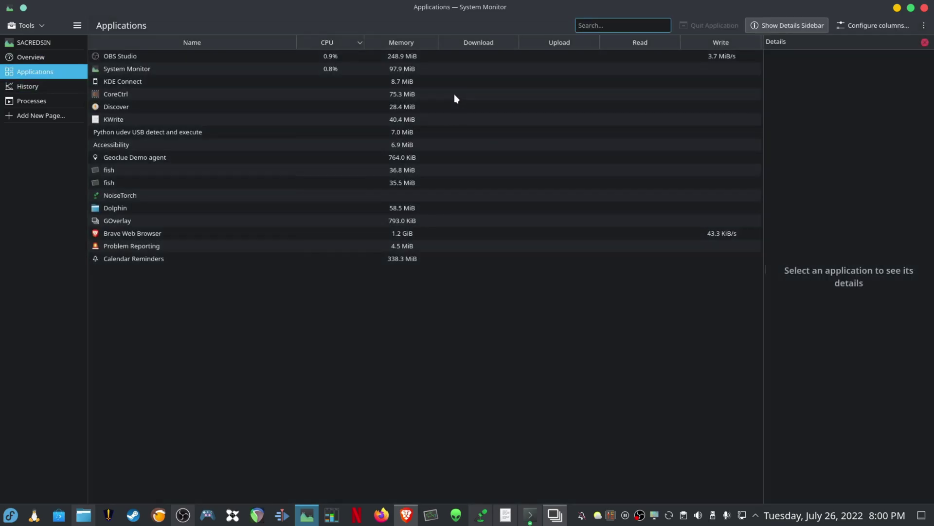
pyautogui.click(57, 89)
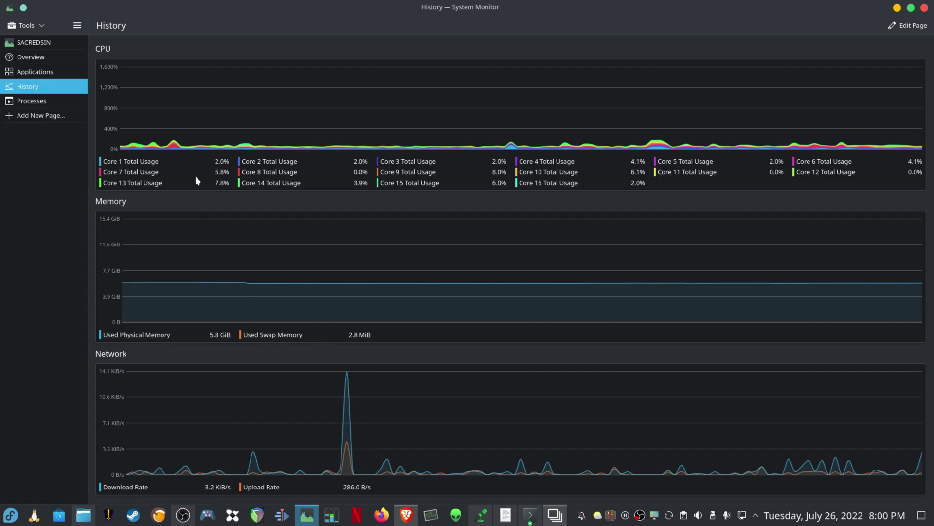
# Scroll through the Processes table, then start adding a page with default name New Page.
pyautogui.click(53, 101)
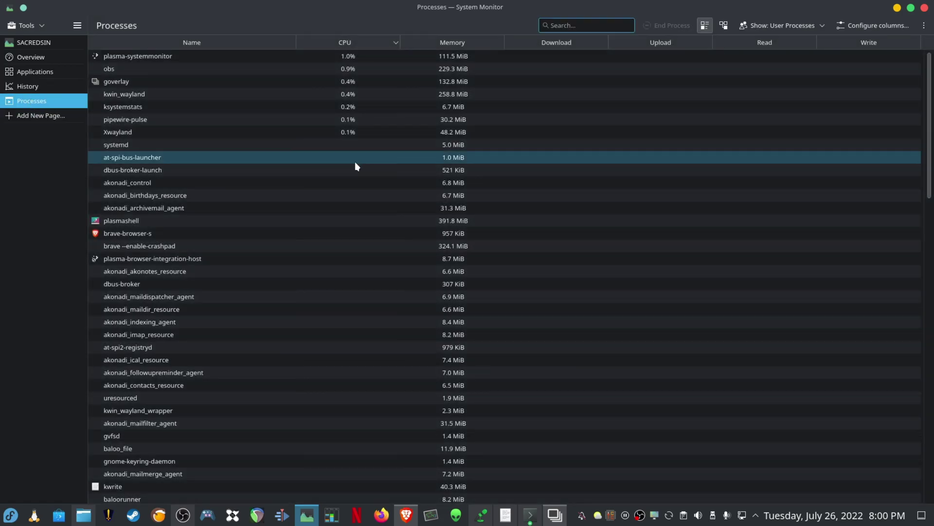
pyautogui.scroll(-2, 281, 224)
pyautogui.scroll(-10, 283, 229)
pyautogui.scroll(-8, 159, 324)
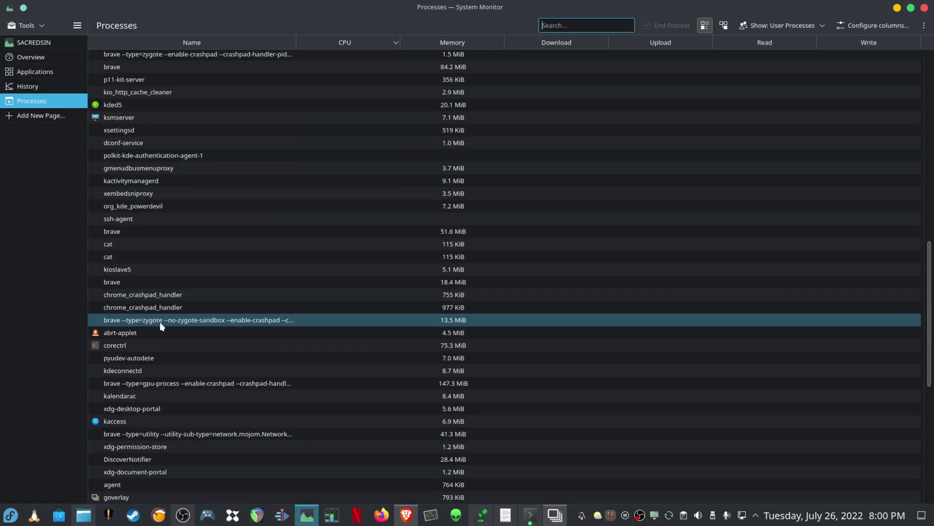
pyautogui.scroll(18, 165, 319)
pyautogui.scroll(2, 161, 263)
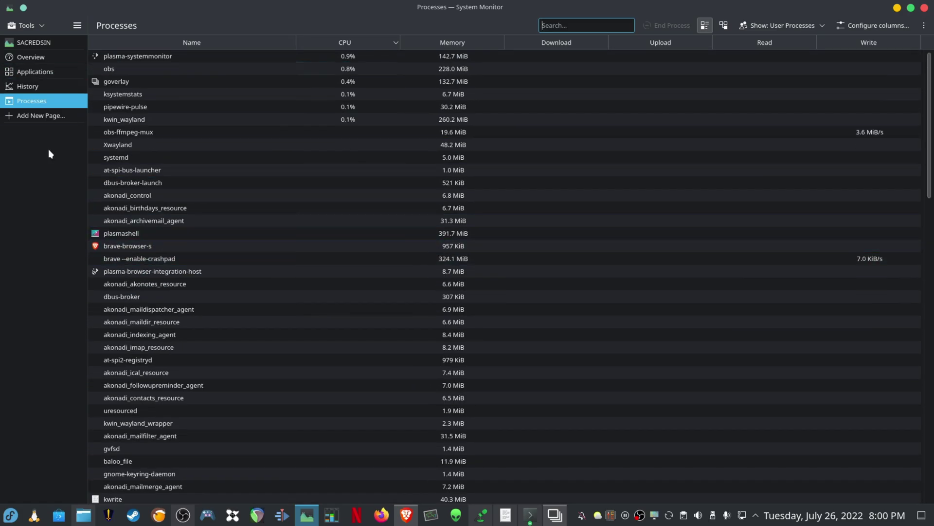
pyautogui.click(35, 118)
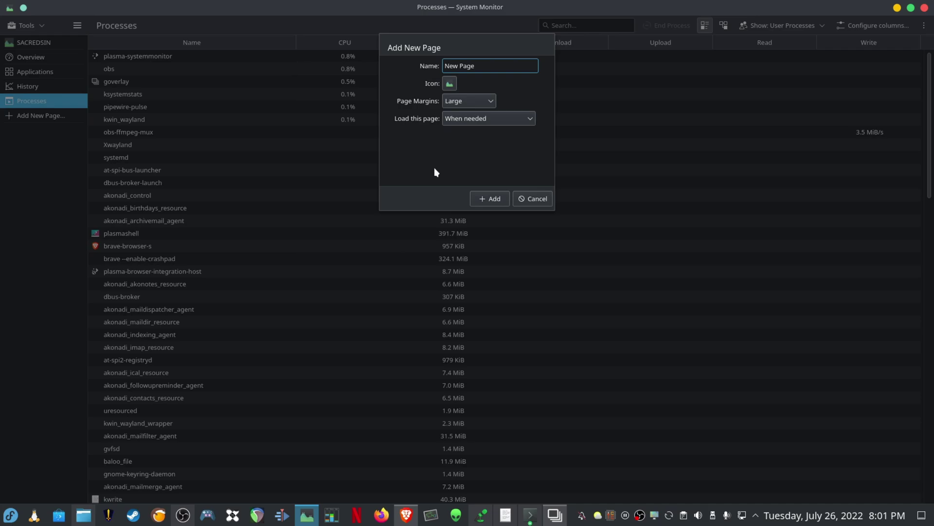
# Cancel the Add New Page dialog and go back to the SACREDSIN page.
pyautogui.click(540, 200)
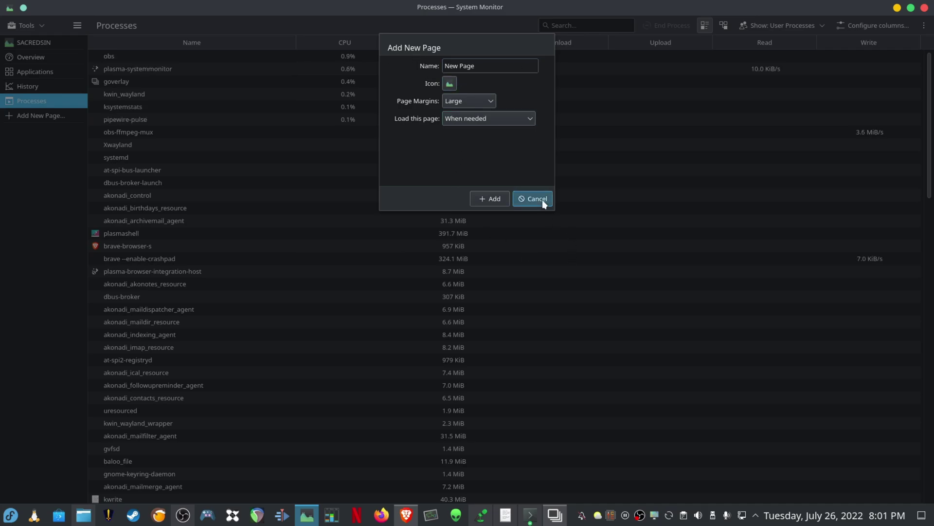
pyautogui.click(47, 44)
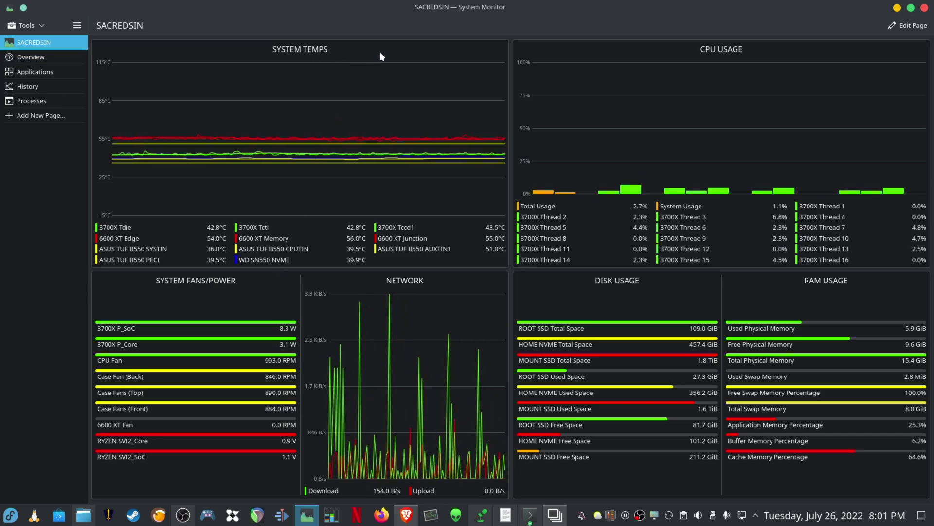
# Enter edit mode on the SACREDSIN dashboard and open a widget's sensor picker.
pyautogui.click(913, 27)
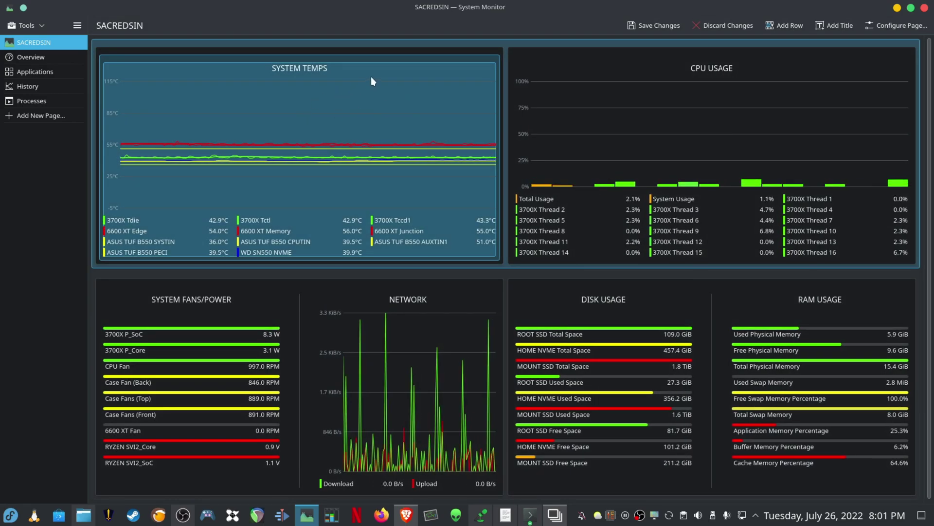
pyautogui.click(373, 81)
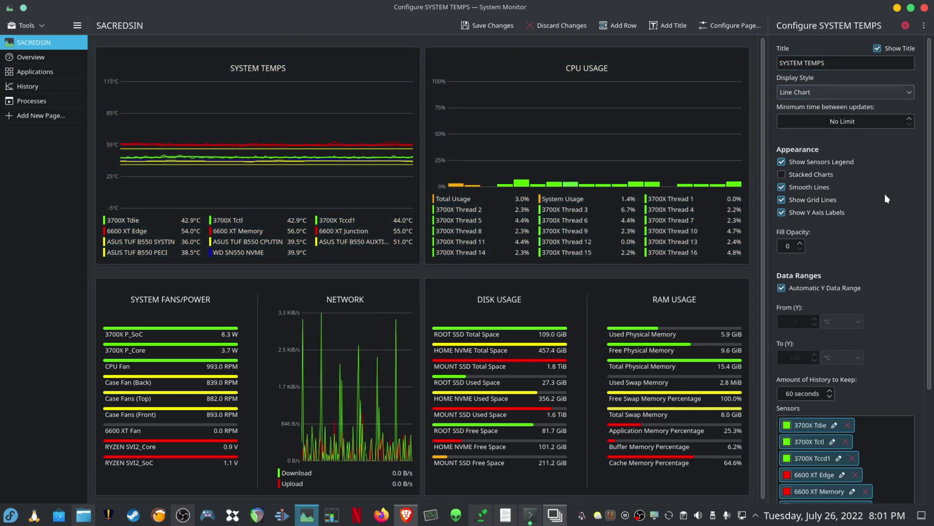
pyautogui.scroll(-5, 865, 212)
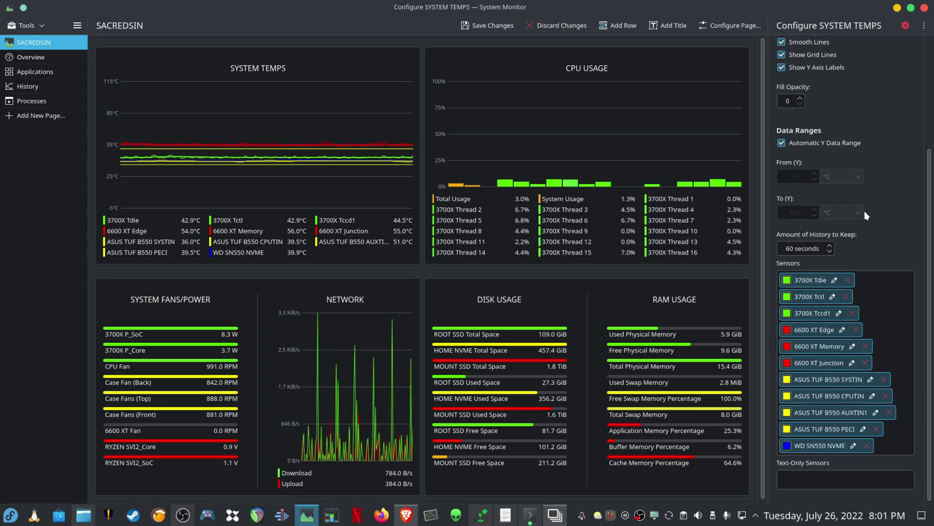
pyautogui.click(889, 443)
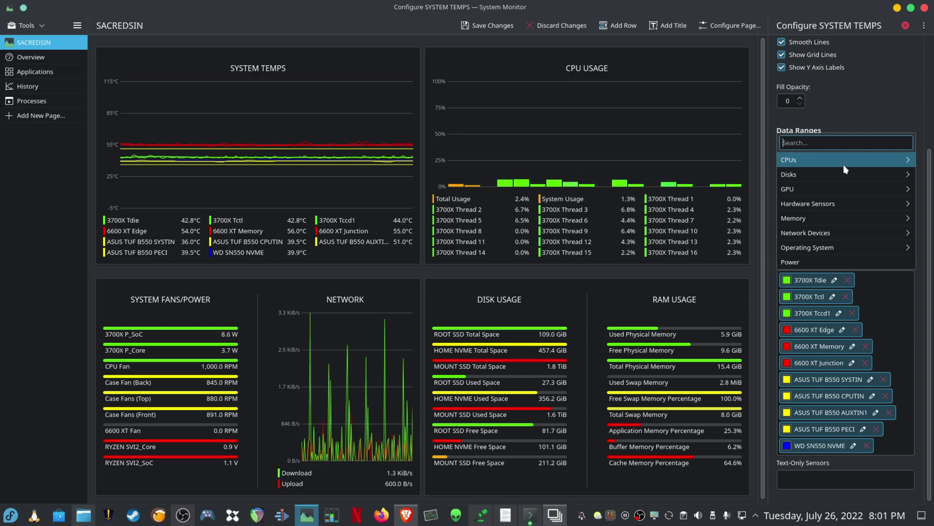
# Browse the Hardware Sensors chips nct6798-isa-0290, nvme-pci-0100 and zenpower-pci-00c3.
pyautogui.click(834, 204)
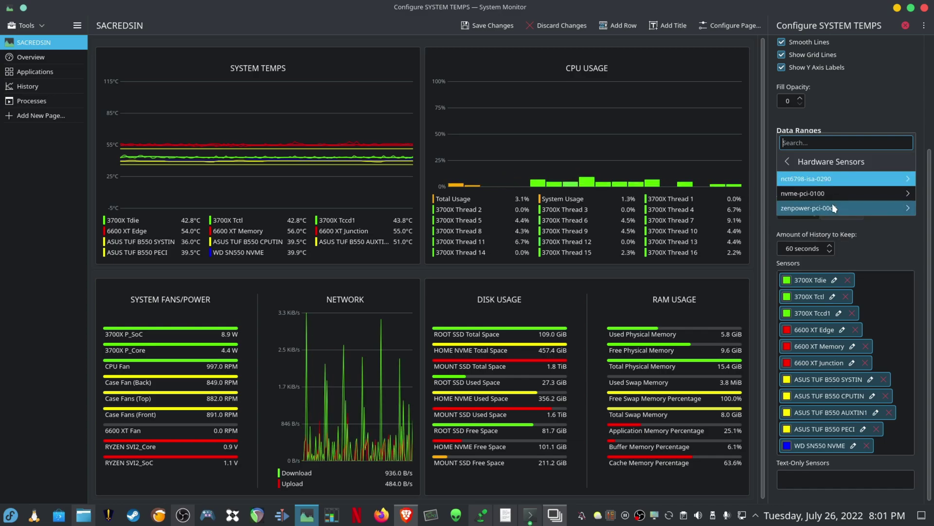
pyautogui.click(816, 180)
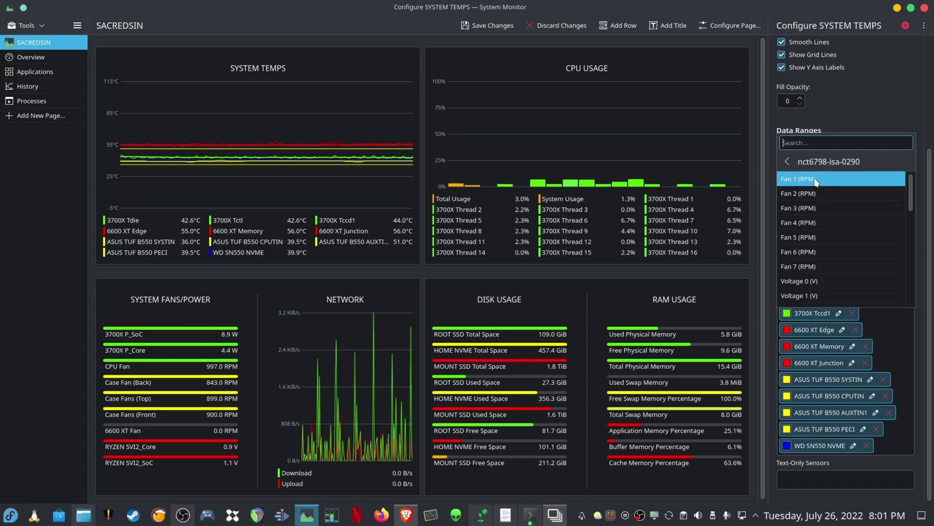
pyautogui.scroll(-5, 827, 219)
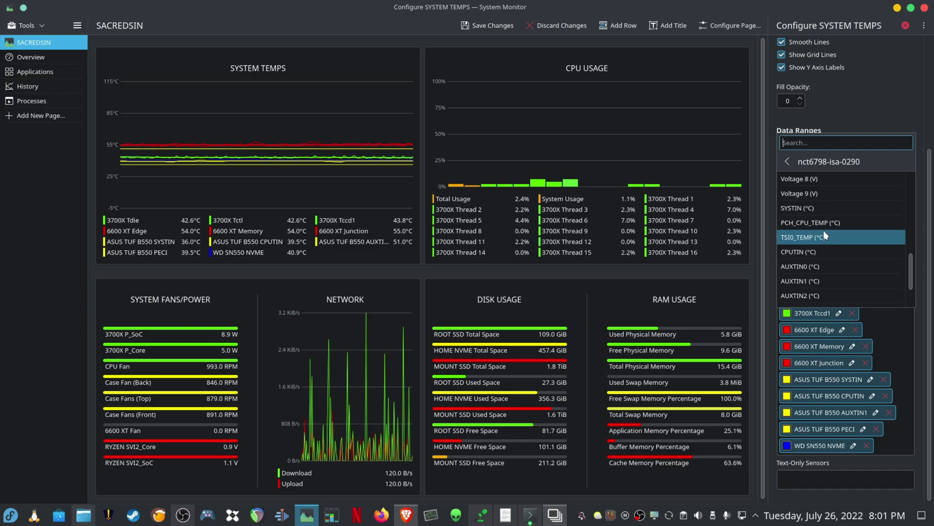
pyautogui.scroll(-3, 826, 238)
pyautogui.scroll(8, 824, 237)
pyautogui.click(788, 161)
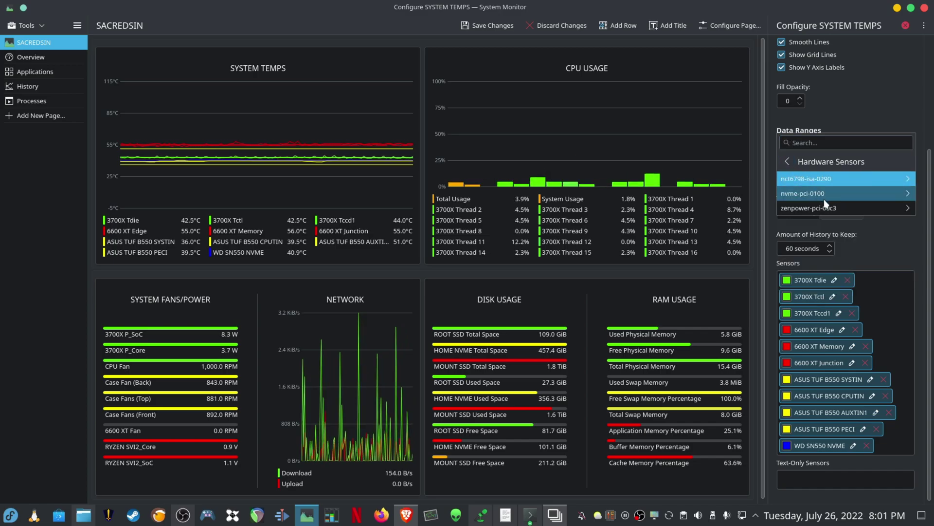
pyautogui.click(832, 191)
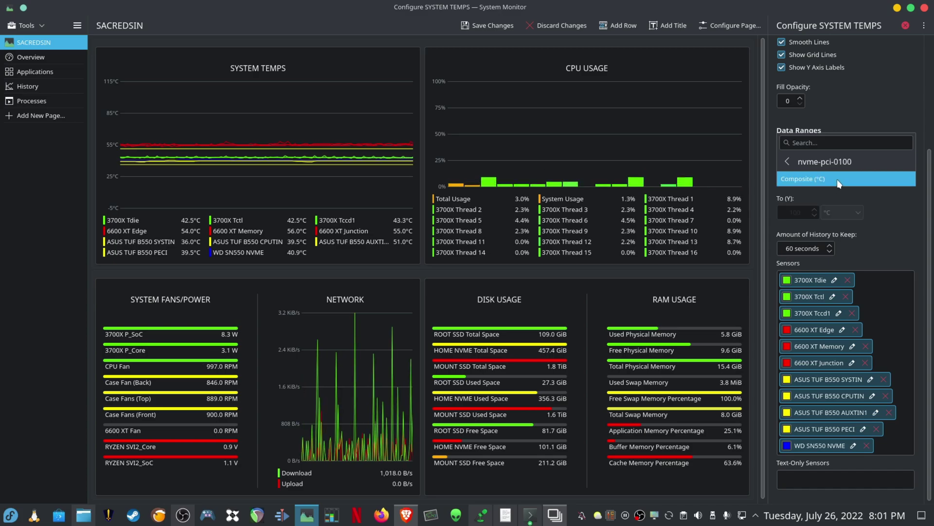
pyautogui.click(788, 162)
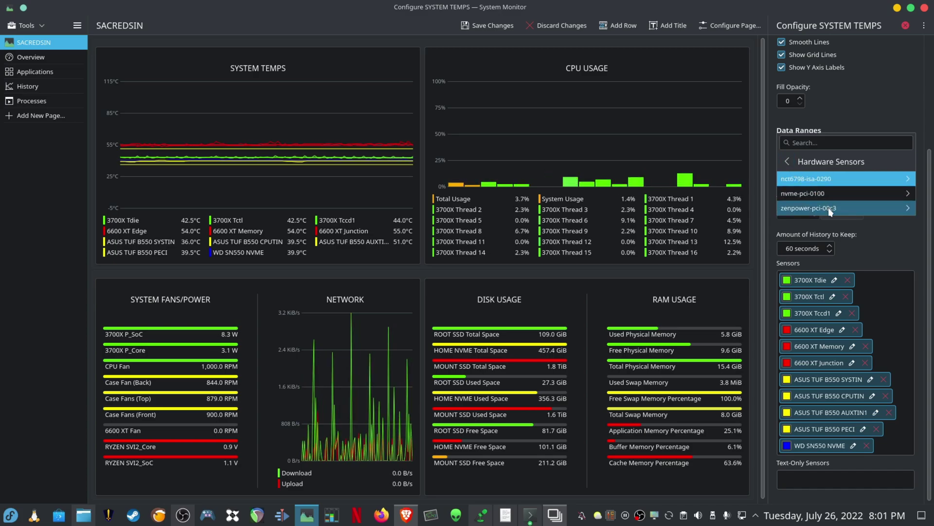
pyautogui.click(830, 207)
pyautogui.click(787, 161)
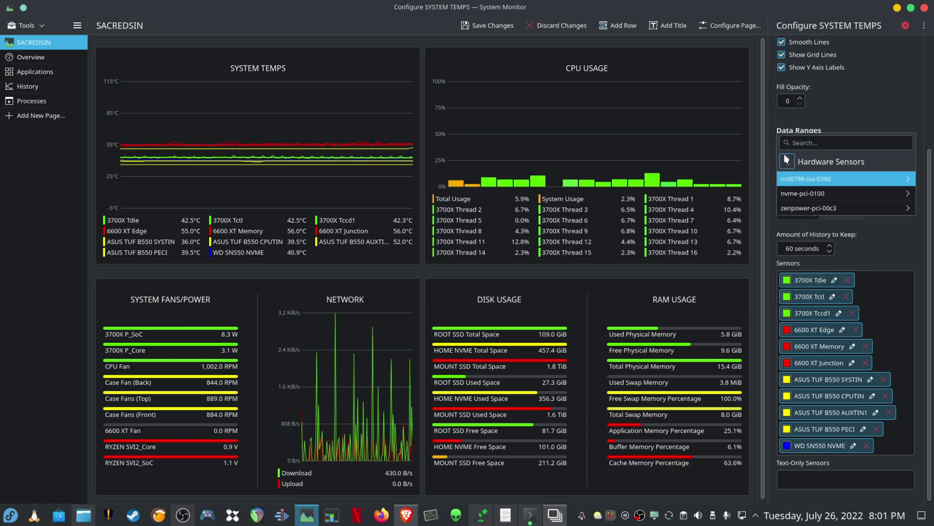
pyautogui.click(787, 160)
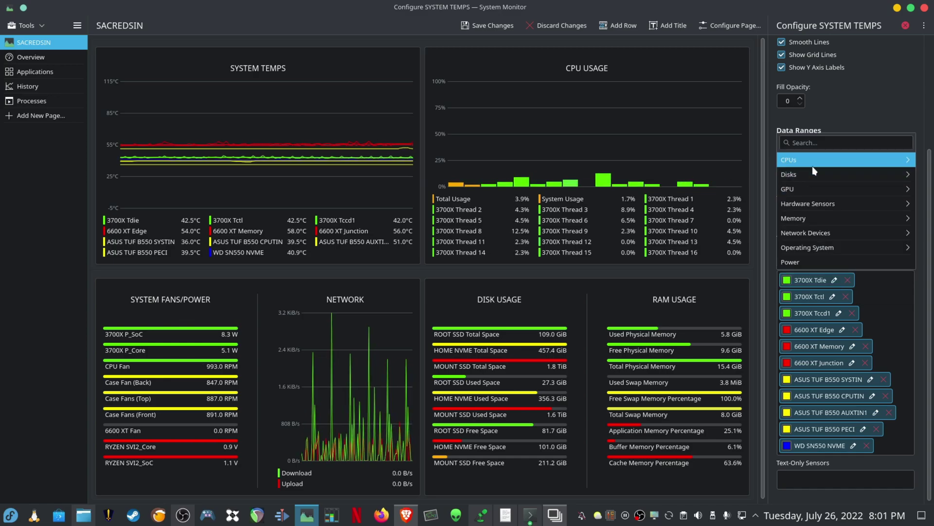
# Go to GPU > GPU 1 sensors to add GPU 1 PPT and GPU 1 vddgfx.
pyautogui.click(809, 188)
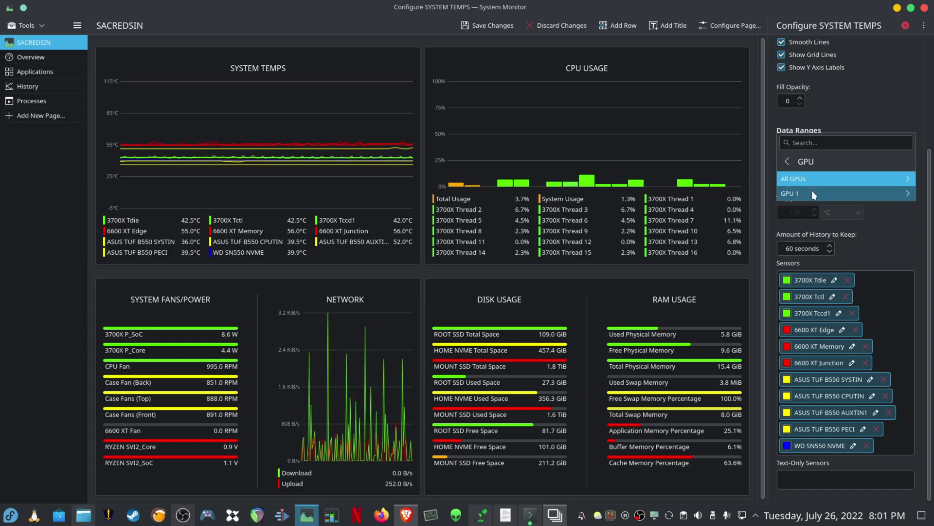
pyautogui.click(817, 193)
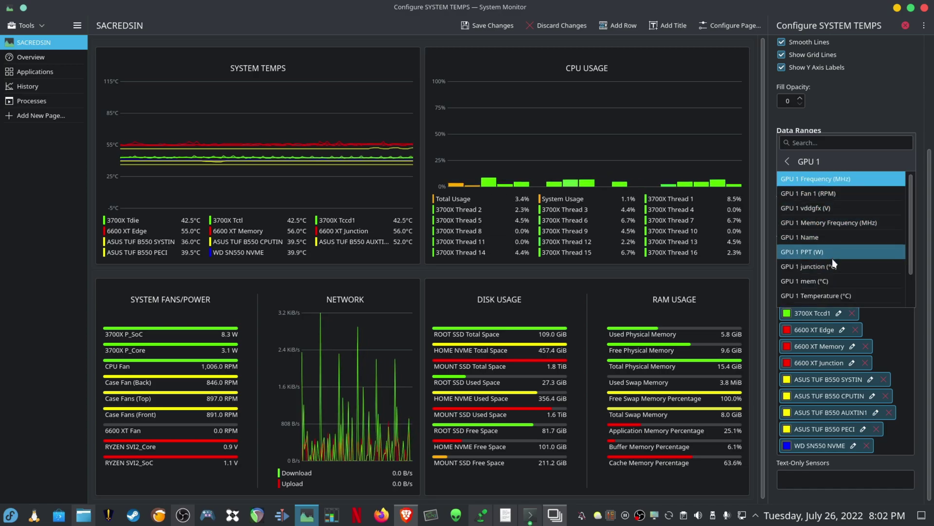
pyautogui.scroll(-1, 835, 269)
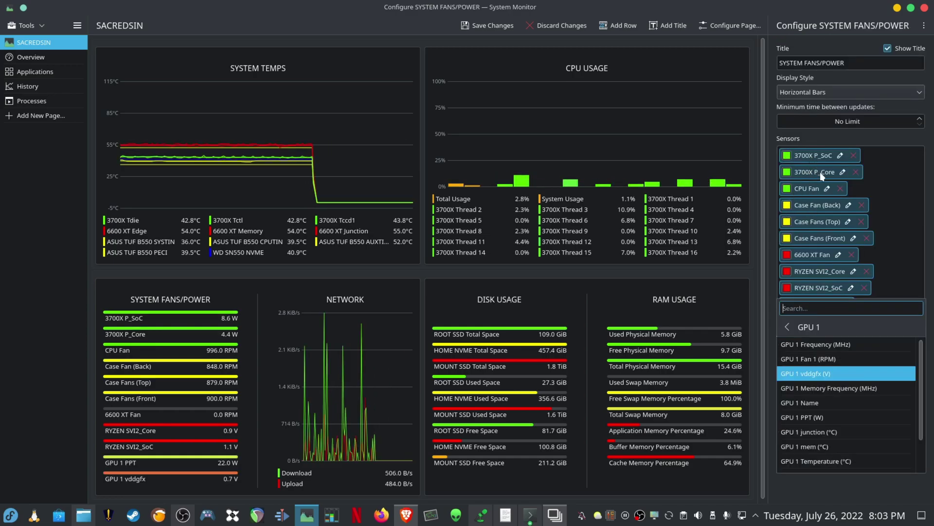
# Rename the RYZEN SVI2_Core sensor to 3700X SVI2_Core.
pyautogui.click(801, 274)
pyautogui.click(853, 274)
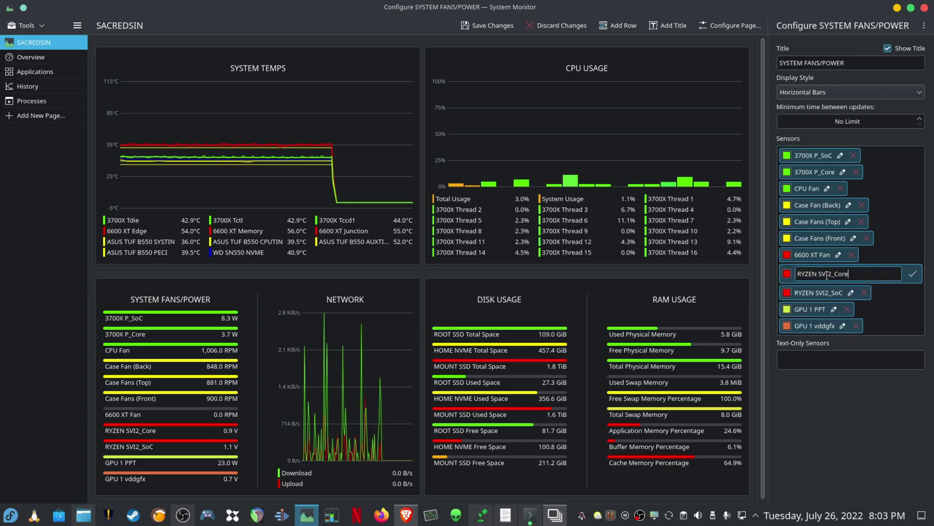
pyautogui.doubleClick(808, 274)
pyautogui.write('3700')
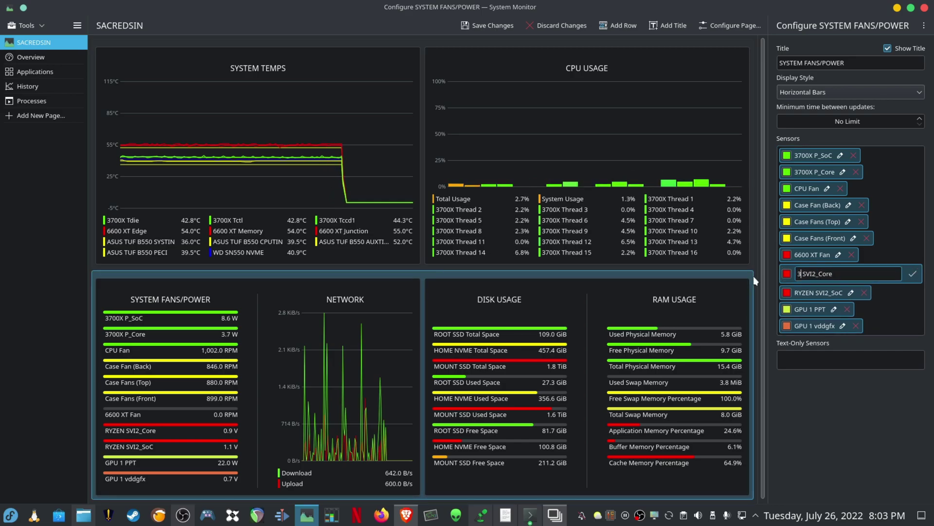
pyautogui.write('X')
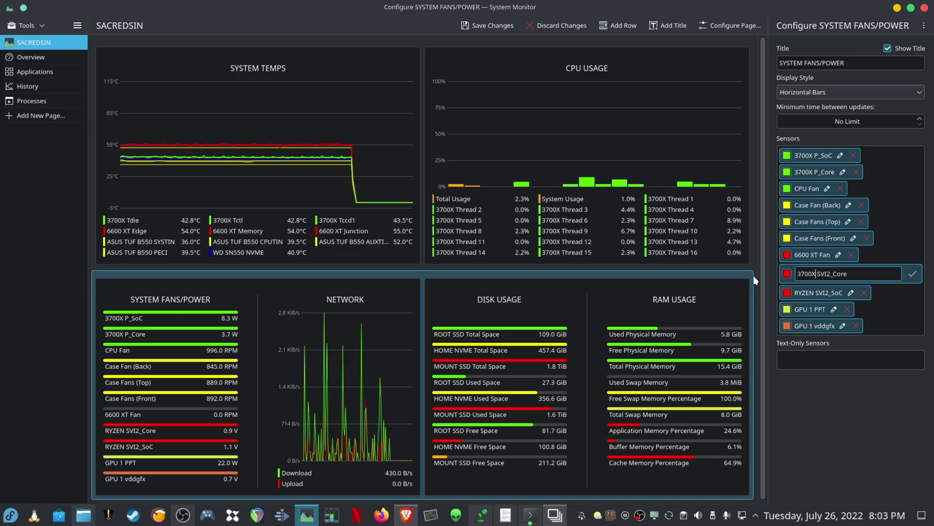
pyautogui.press('Return')
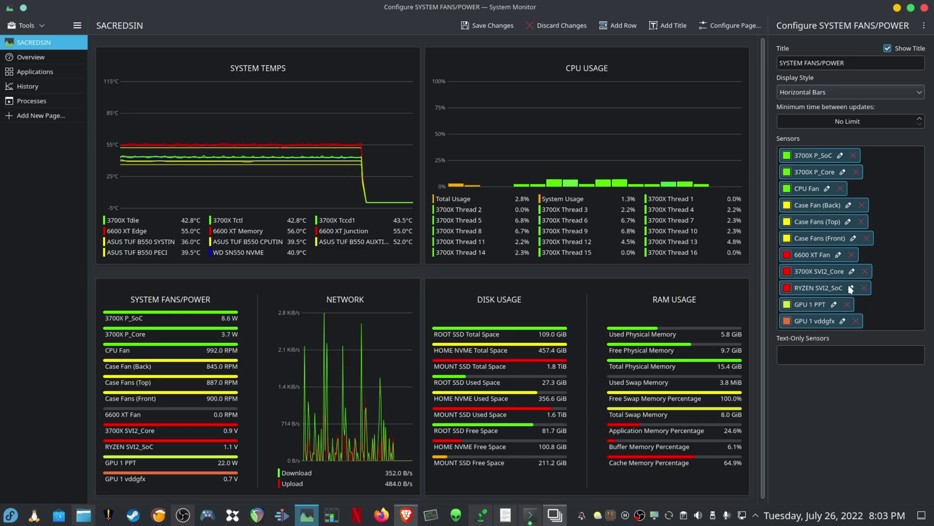
# Rename the RYZEN SVI2_SoC sensor to 3700X SVI2_SoC.
pyautogui.click(851, 288)
pyautogui.doubleClick(801, 290)
pyautogui.write('3700')
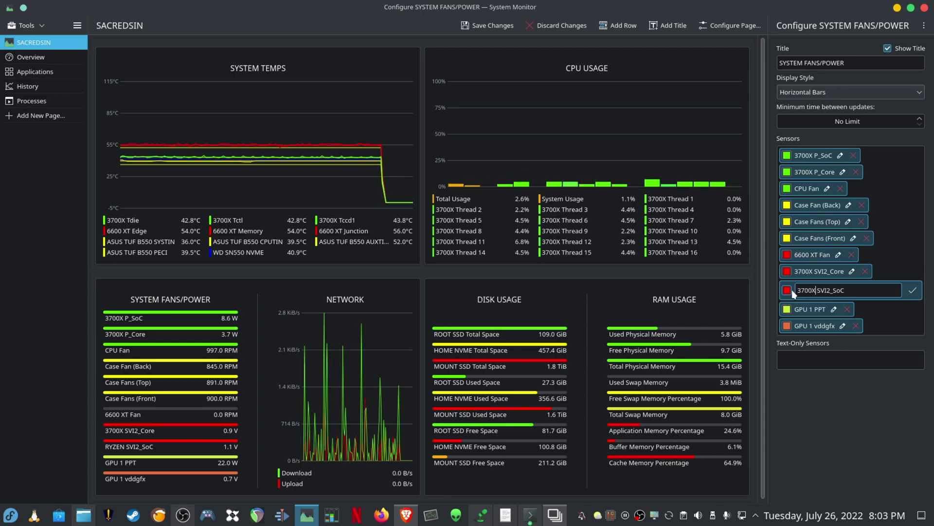
pyautogui.write('X')
pyautogui.click(913, 290)
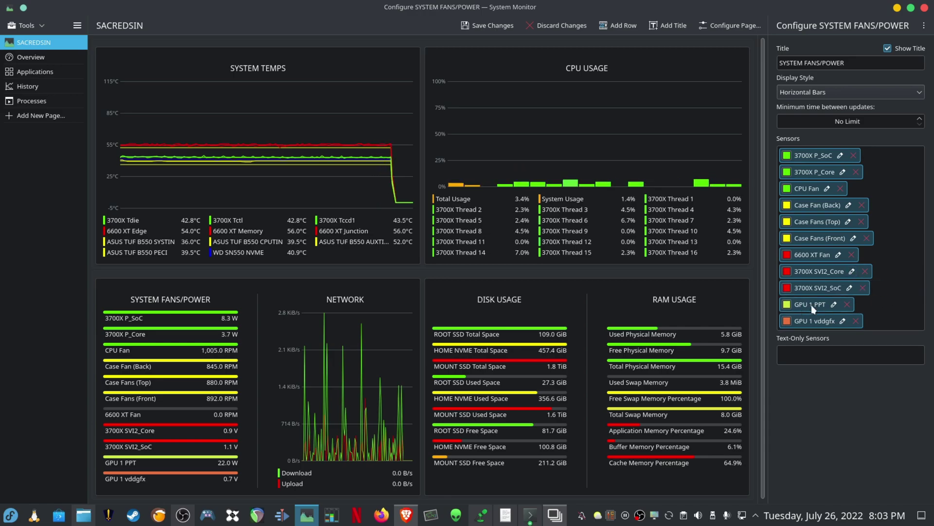
# Save the dashboard changes, then bring up the CoreCtrl GPU control window.
pyautogui.click(490, 25)
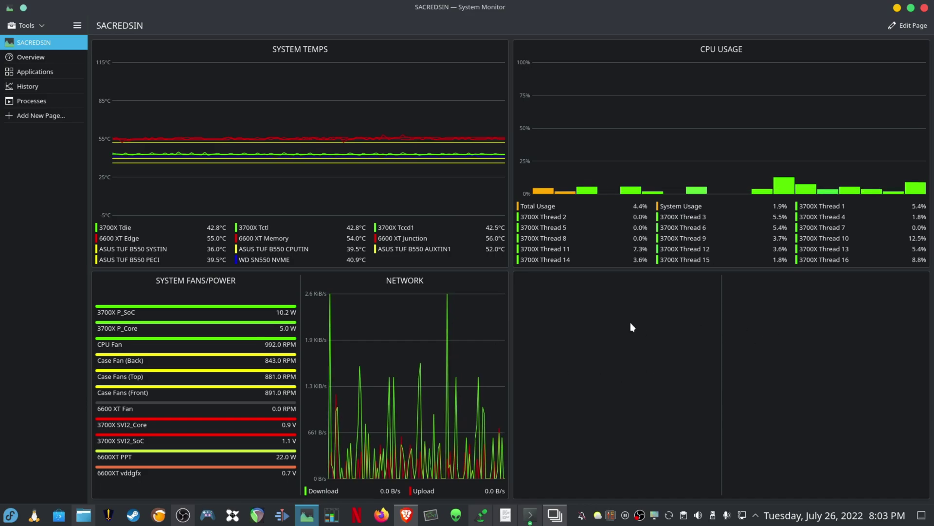
pyautogui.hotkey('alt', 'Tab')
pyautogui.click(308, 514)
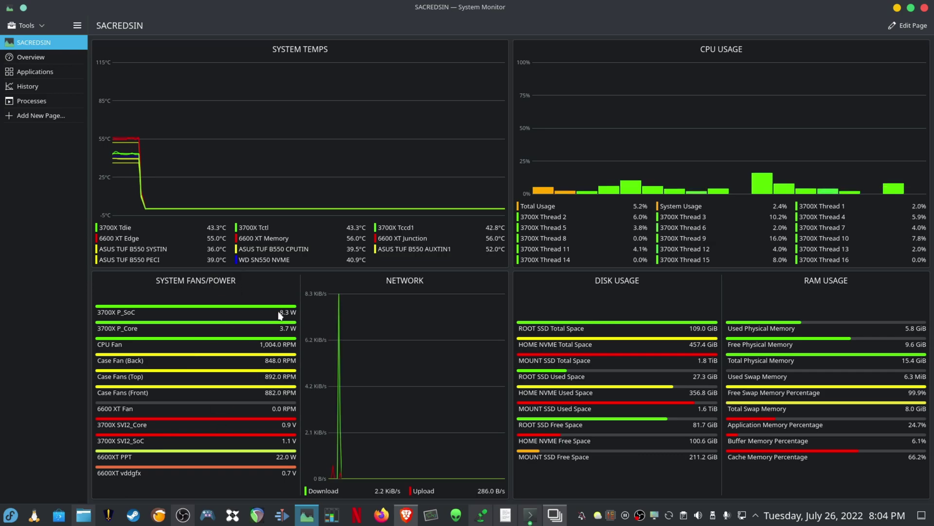
pyautogui.click(612, 516)
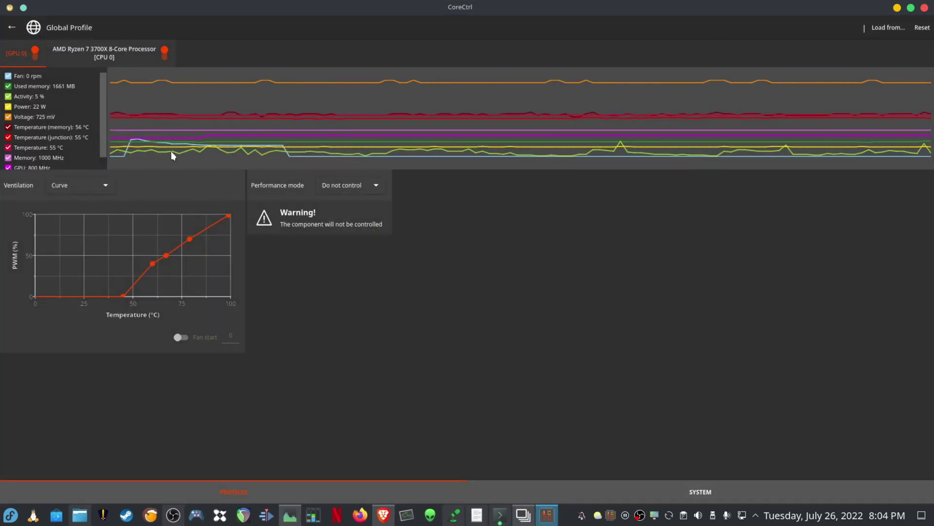
# Set the GPU fan from Curve to Fixed 50%, apply, and return to System Monitor.
pyautogui.click(101, 184)
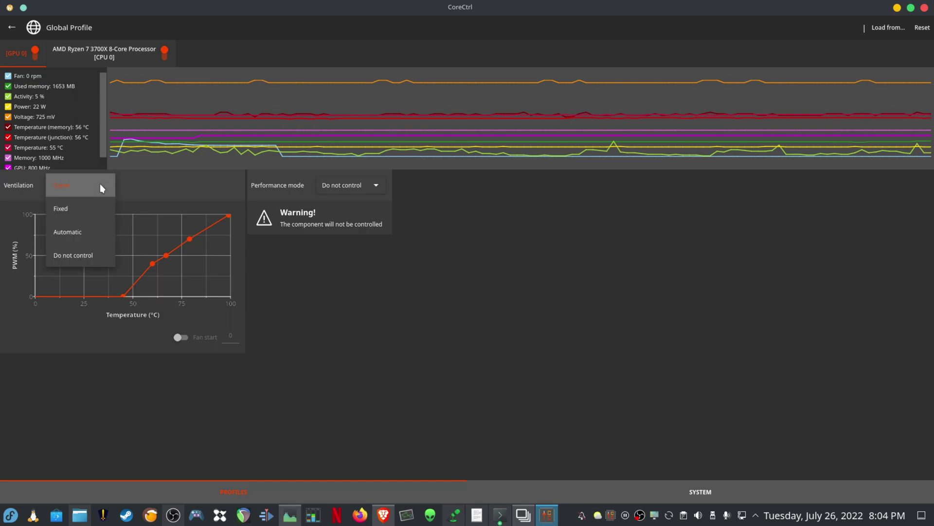
pyautogui.click(80, 209)
pyautogui.click(849, 28)
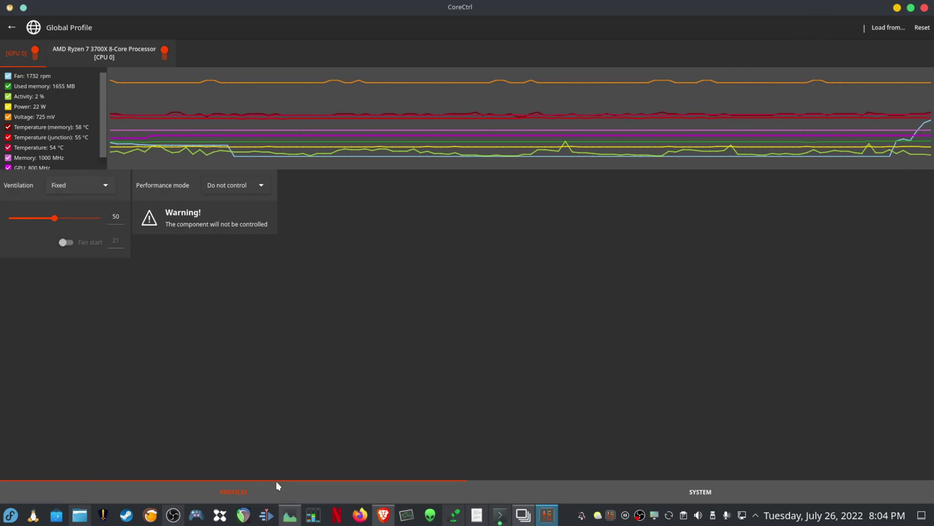
pyautogui.click(291, 515)
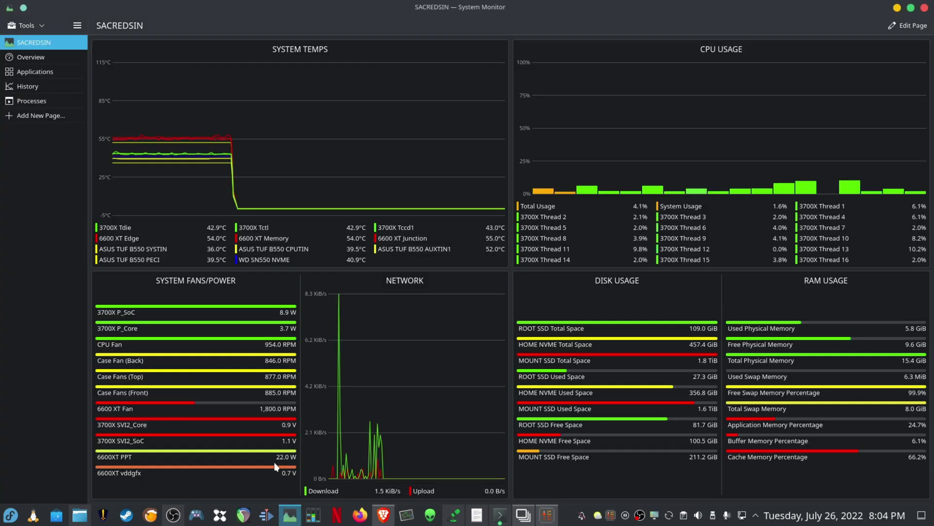